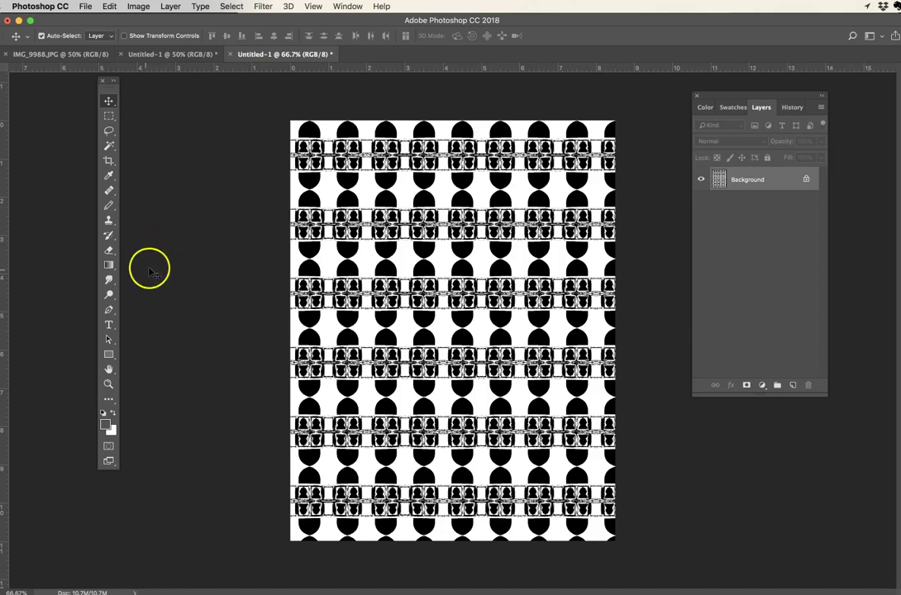
Review the blue palm and black-and-white arches patterns, then switch to Illustrator's Sample Color Palette
{"action": "left_click", "coordinate": [184, 55]}
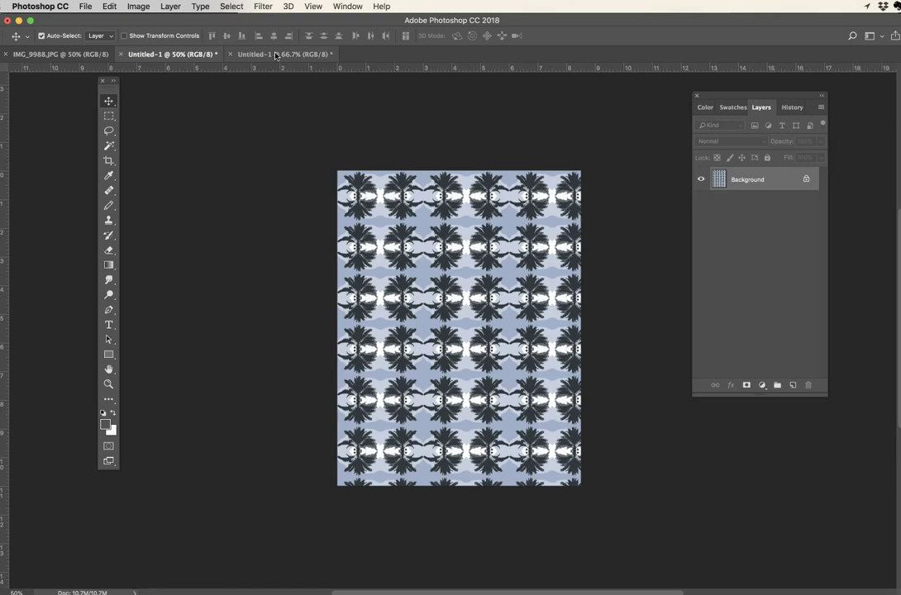
{"action": "left_click", "coordinate": [276, 56]}
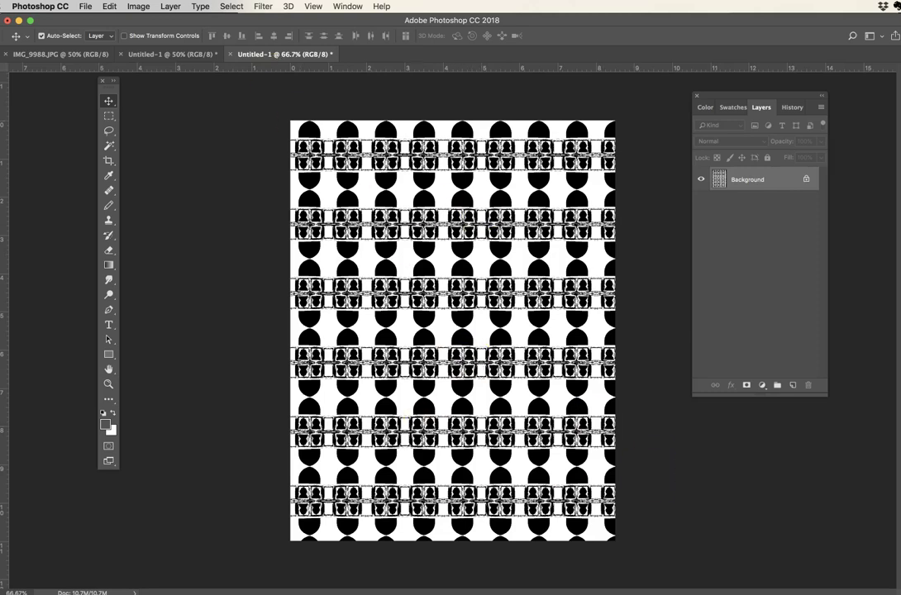
{"action": "key", "text": "super+Tab"}
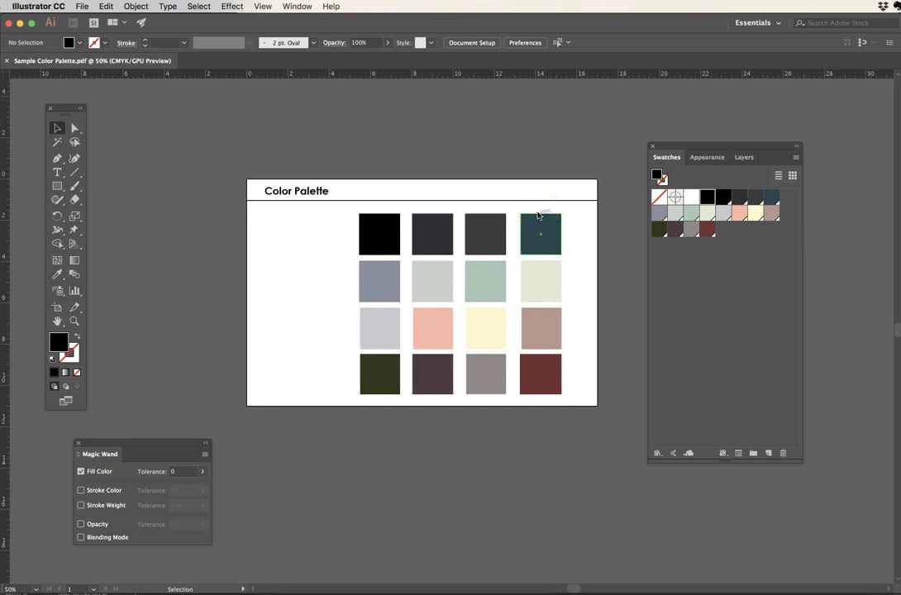
Move the Swatches panel up, show the swatches in List View, and open the panel's flyout menu
{"action": "left_click", "coordinate": [372, 227]}
{"action": "left_click", "coordinate": [597, 181]}
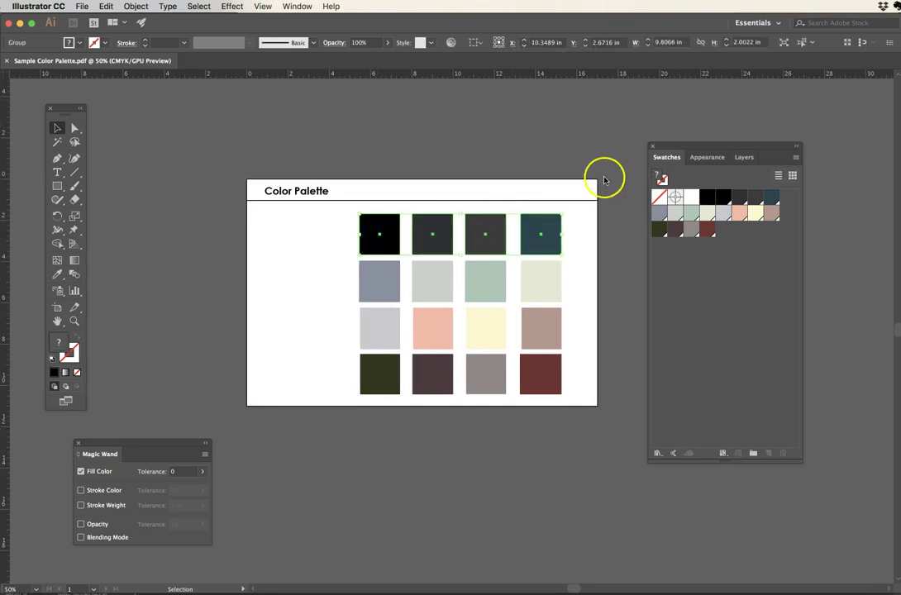
{"action": "left_click", "coordinate": [675, 195]}
{"action": "left_click_drag", "start_coordinate": [668, 156], "coordinate": [602, 77]}
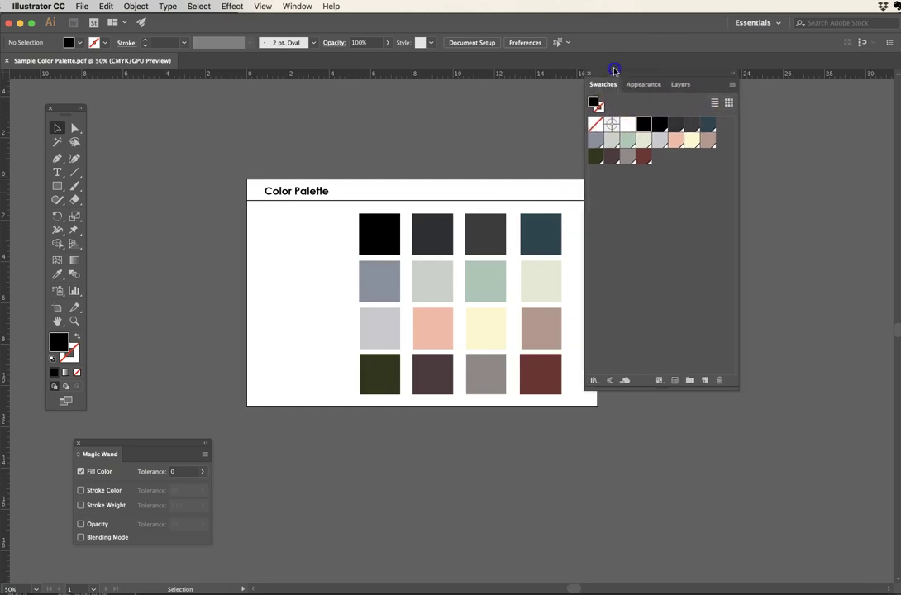
{"action": "left_click", "coordinate": [713, 98]}
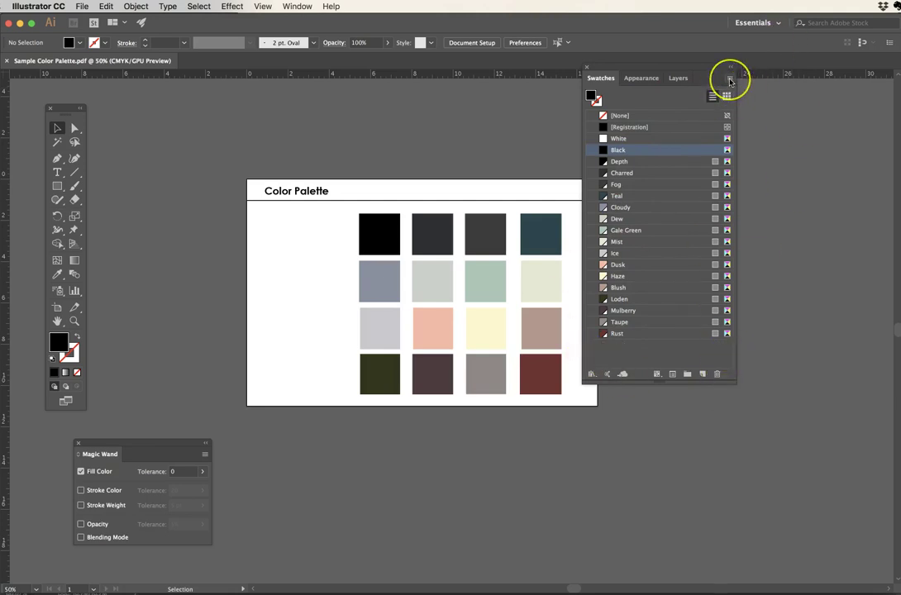
{"action": "left_click_drag", "start_coordinate": [691, 69], "coordinate": [623, 73]}
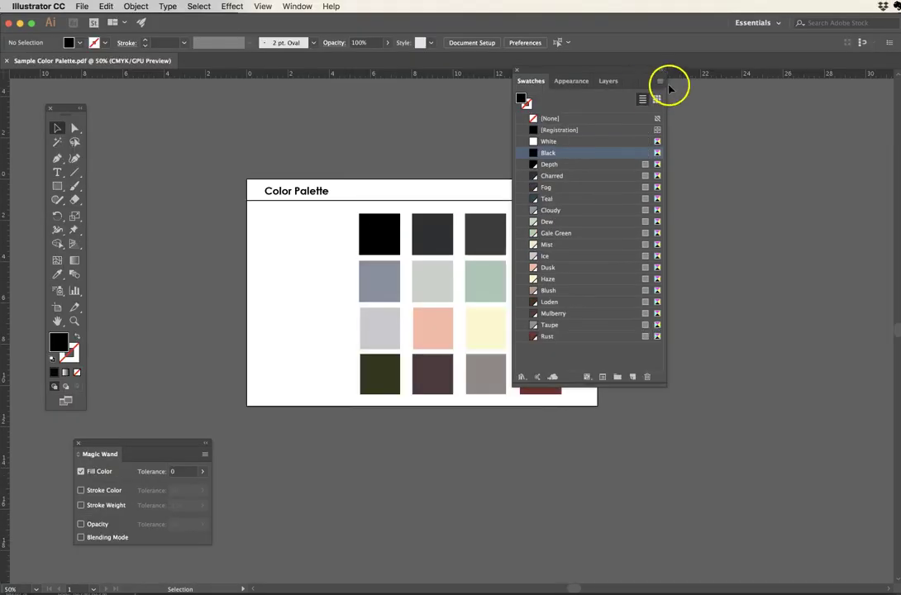
{"action": "left_click", "coordinate": [658, 81]}
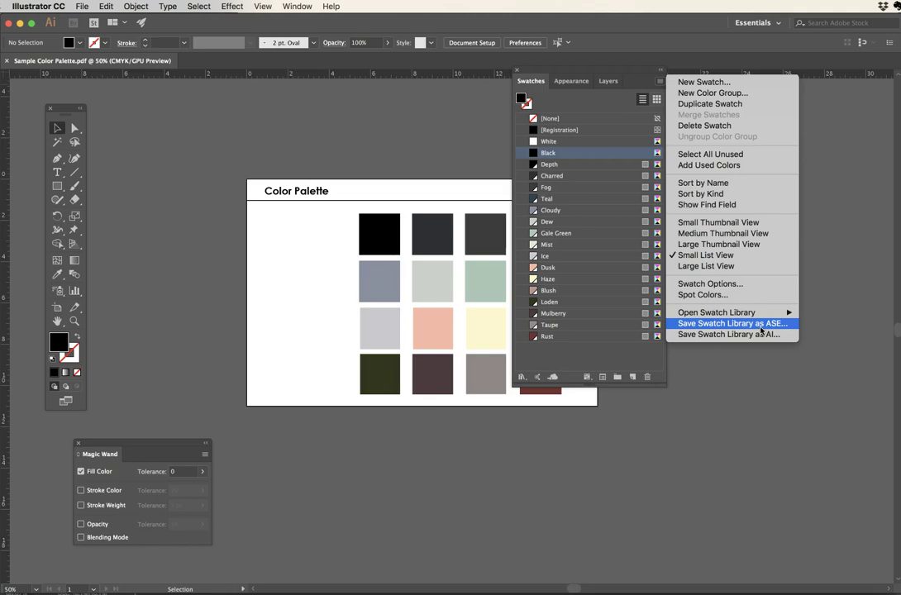
Choose Save Swatch Library as ASE and browse to Desktop > New Folder With Items > Repeats PS
{"action": "left_click", "coordinate": [761, 329]}
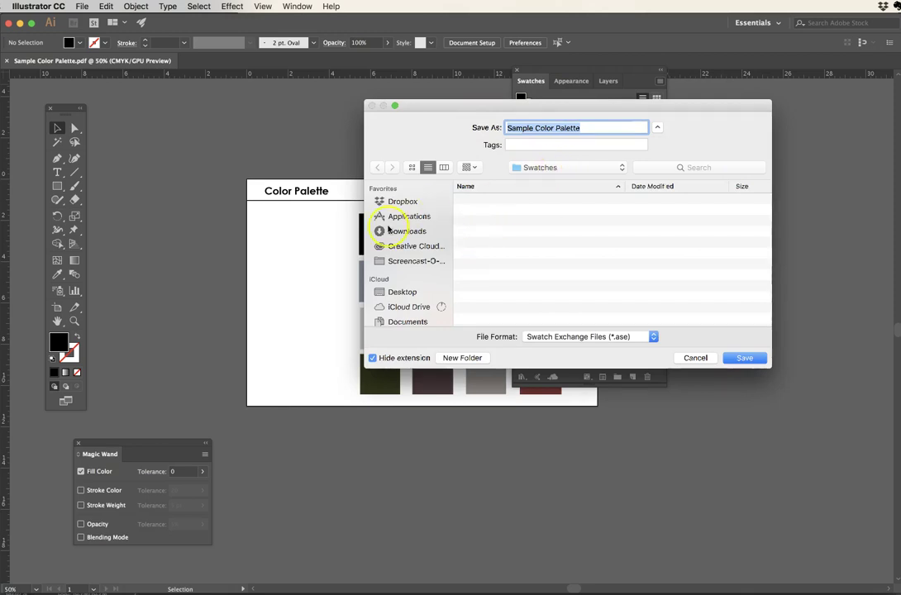
{"action": "left_click", "coordinate": [410, 291]}
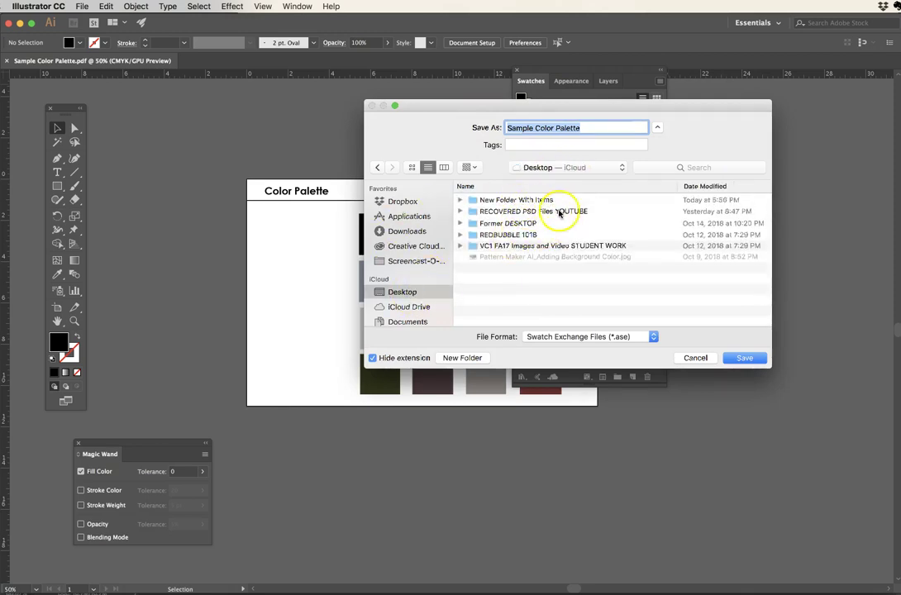
{"action": "left_click", "coordinate": [535, 200]}
{"action": "double_click", "coordinate": [536, 200]}
{"action": "scroll", "coordinate": [579, 283], "scroll_direction": "down", "scroll_amount": 10}
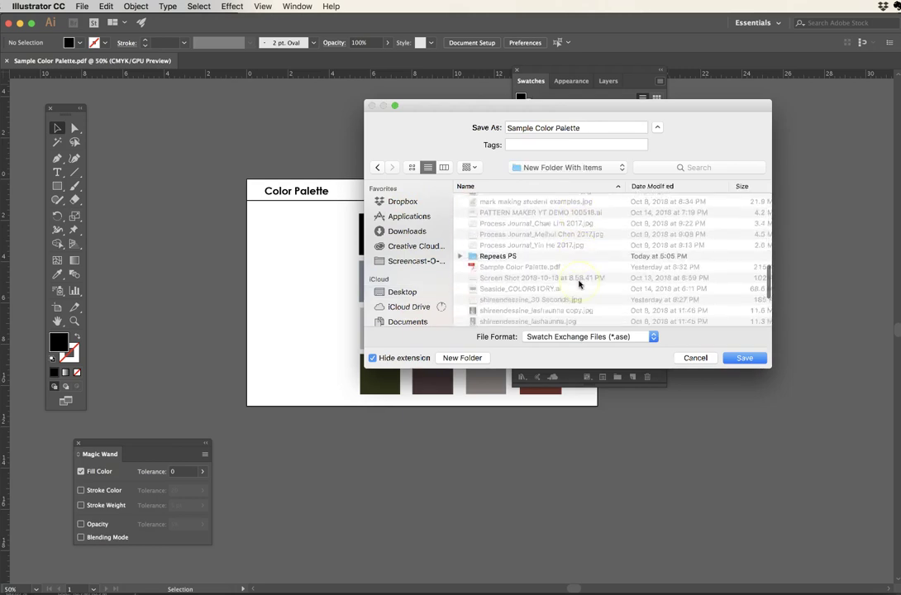
{"action": "scroll", "coordinate": [579, 283], "scroll_direction": "up", "scroll_amount": 5}
{"action": "double_click", "coordinate": [513, 262]}
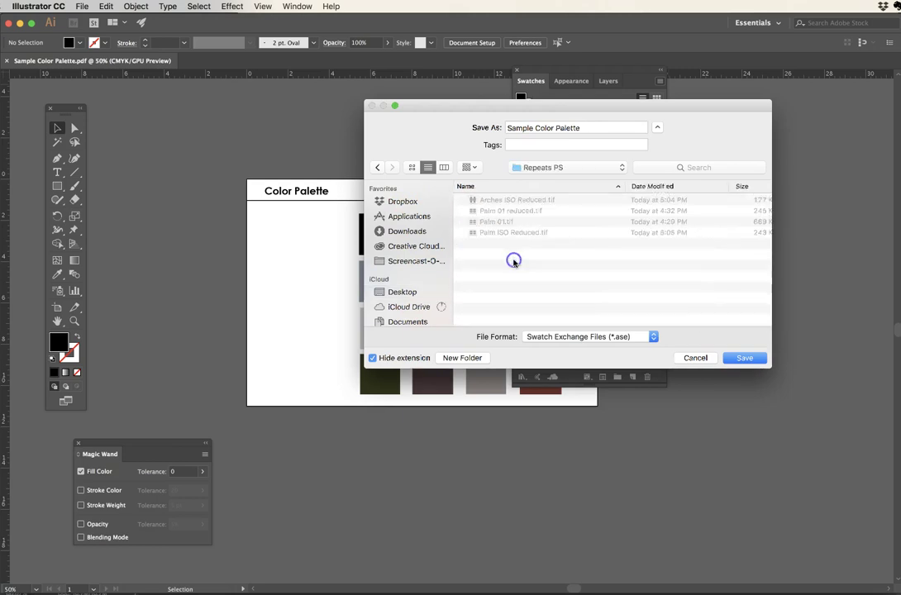
{"action": "left_click", "coordinate": [724, 274]}
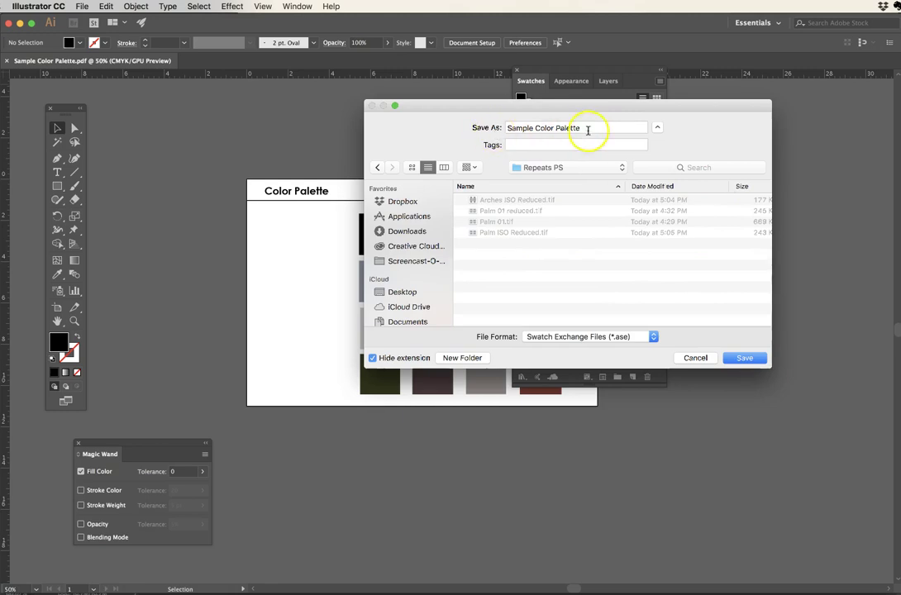
Rename the swatch file to 'Color Palette PS' and save it
{"action": "left_click", "coordinate": [583, 128]}
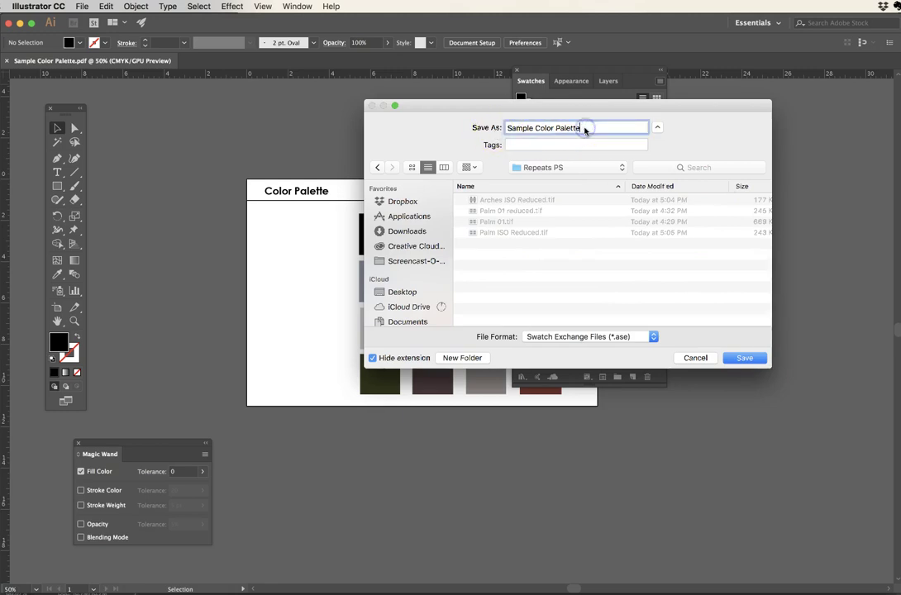
{"action": "type", "text": "PS"}
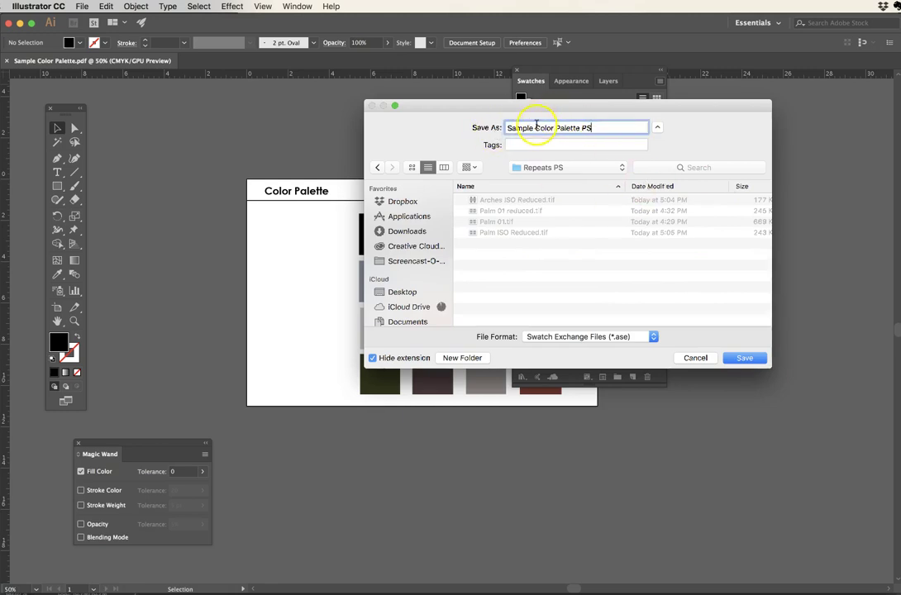
{"action": "left_click_drag", "start_coordinate": [535, 128], "coordinate": [464, 124]}
{"action": "key", "text": "BackSpace"}
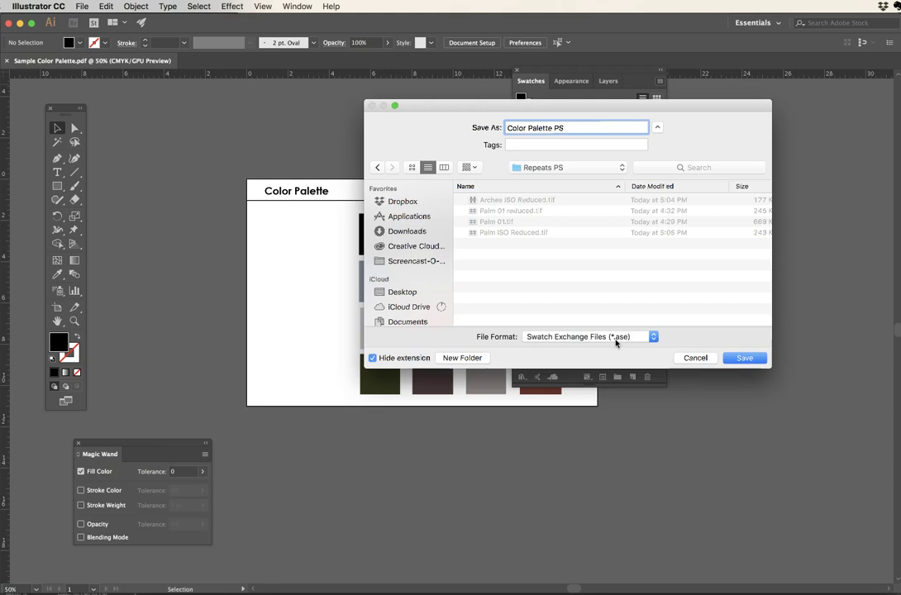
{"action": "left_click", "coordinate": [744, 360]}
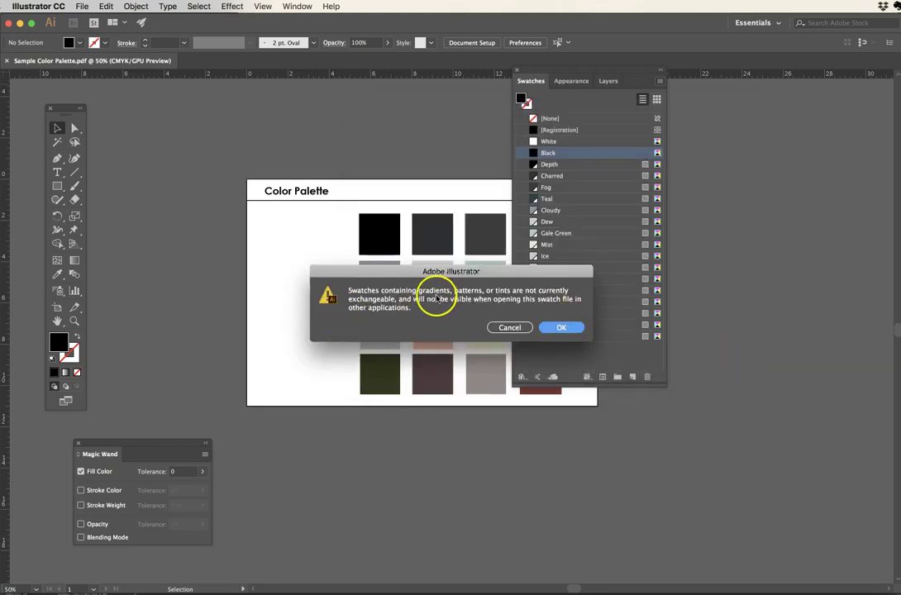
Accept the swatch exchange warning and return to Photoshop's arches pattern document
{"action": "left_click", "coordinate": [567, 329]}
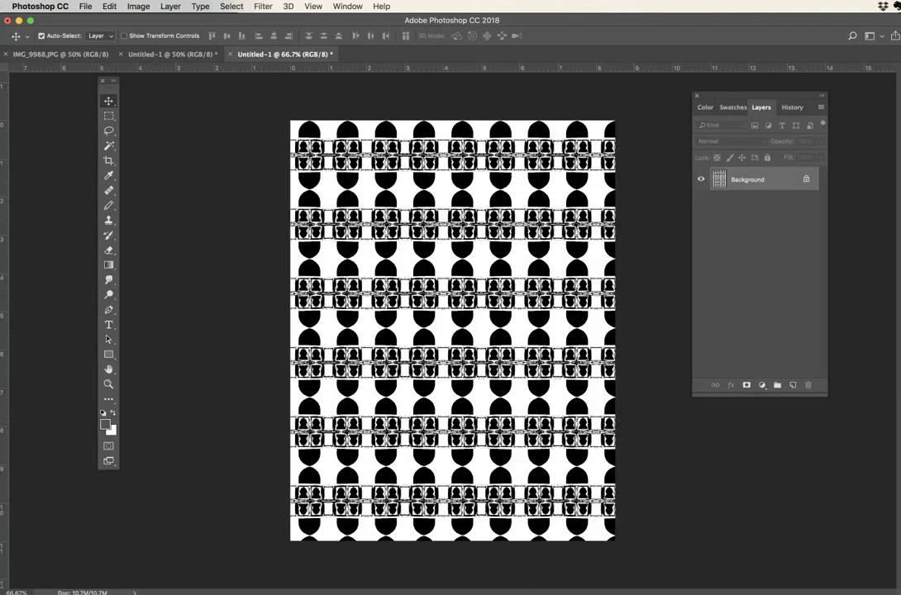
{"action": "left_click", "coordinate": [602, 214]}
Float the Swatches panel and open the Preset Manager from its menu
{"action": "left_click", "coordinate": [733, 109]}
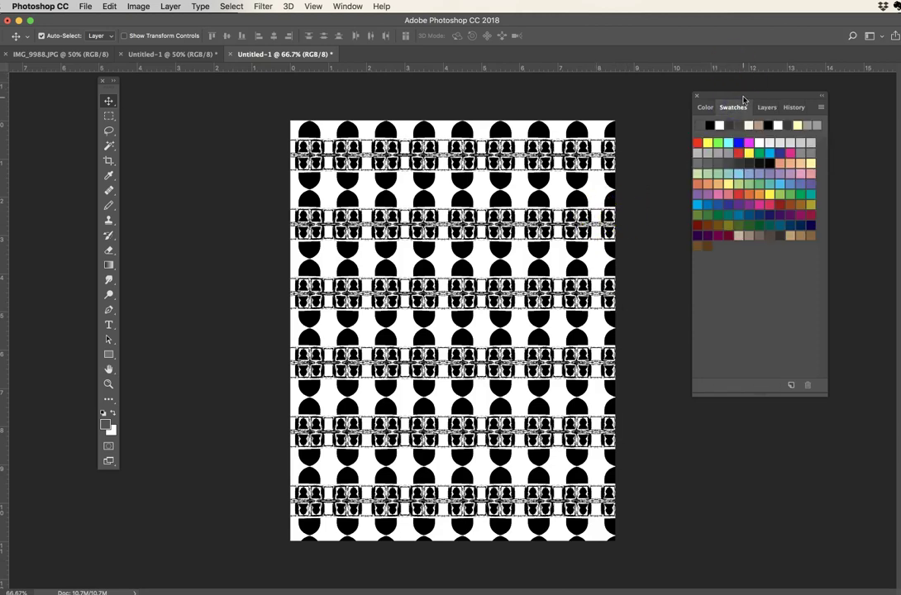
{"action": "left_click_drag", "start_coordinate": [738, 107], "coordinate": [514, 110]}
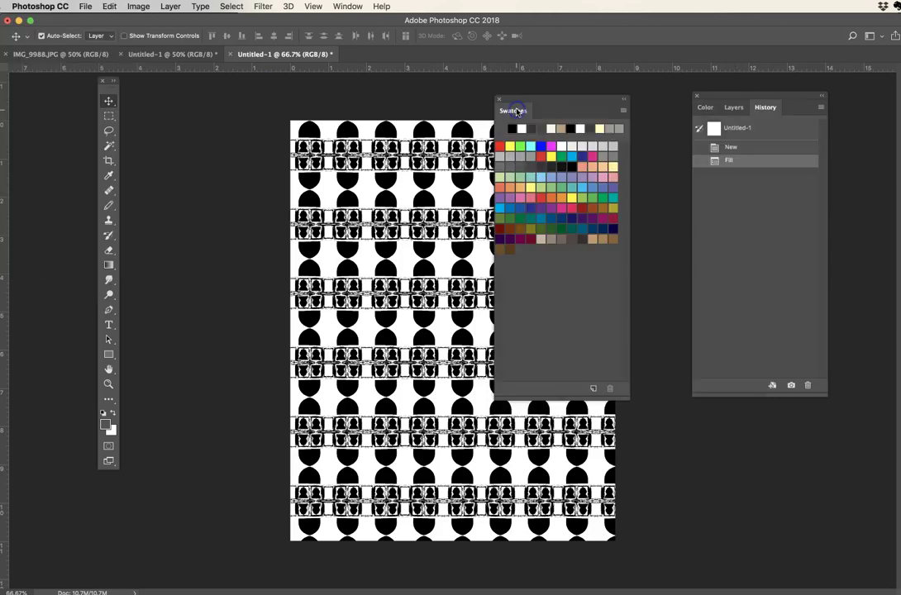
{"action": "left_click", "coordinate": [624, 111]}
{"action": "left_click", "coordinate": [676, 136]}
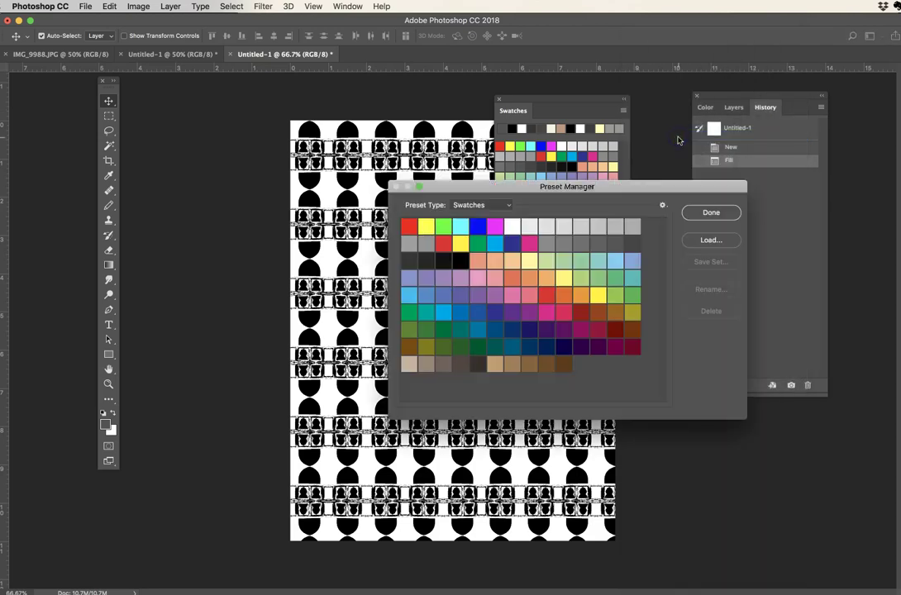
{"action": "left_click", "coordinate": [618, 187]}
{"action": "left_click_drag", "start_coordinate": [619, 187], "coordinate": [687, 99]}
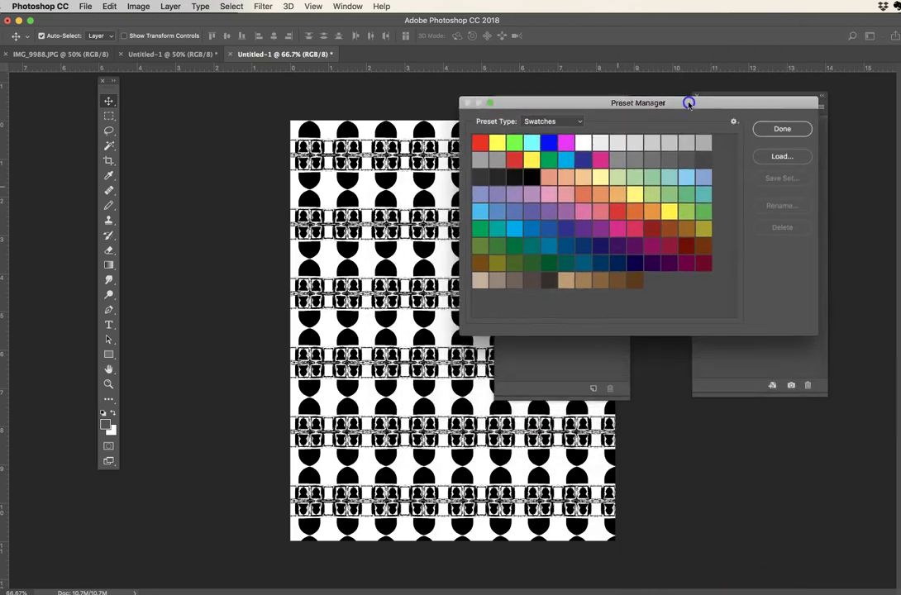
Select every default swatch from red to brown, delete them, and close the Preset Manager
{"action": "left_click", "coordinate": [481, 143]}
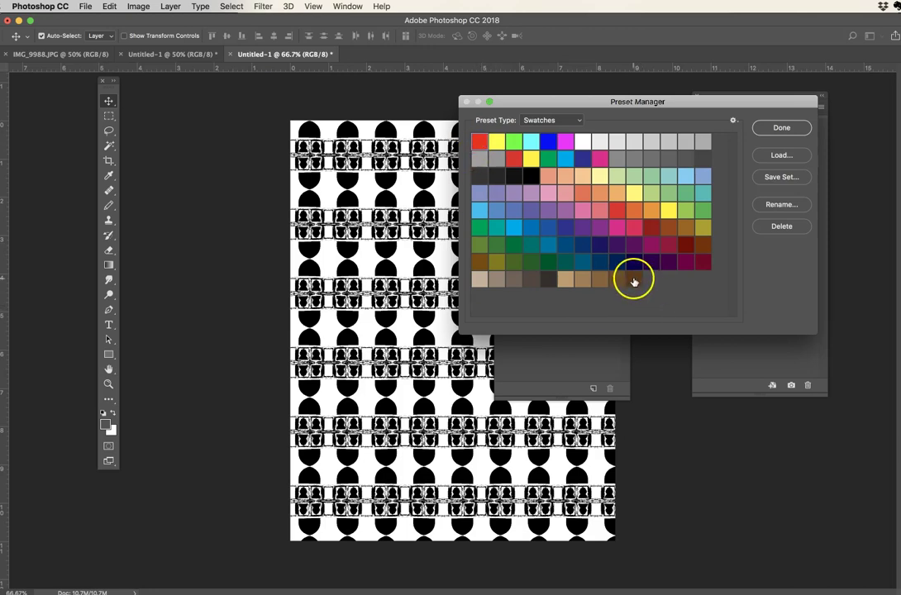
{"action": "left_click", "coordinate": [633, 278], "text": "shift"}
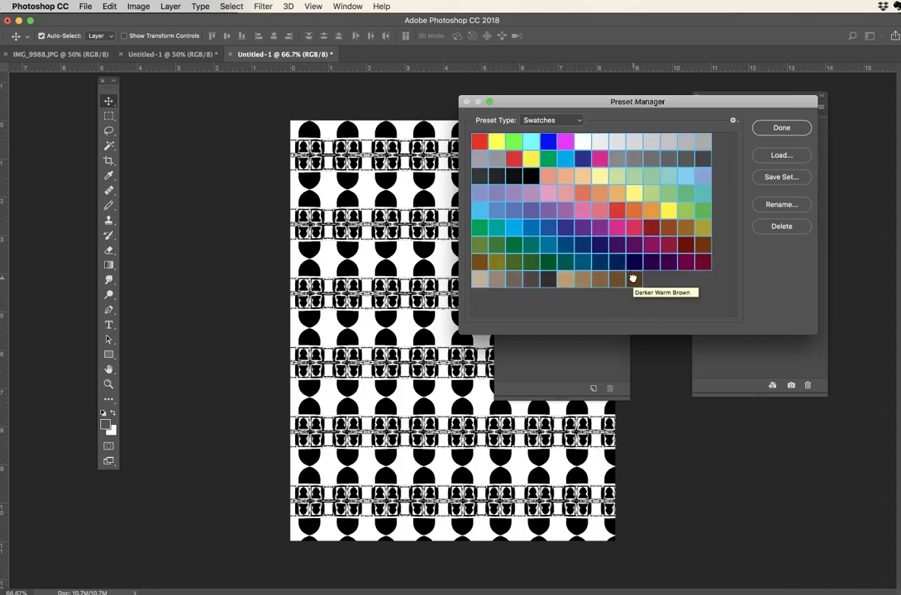
{"action": "left_click", "coordinate": [781, 228]}
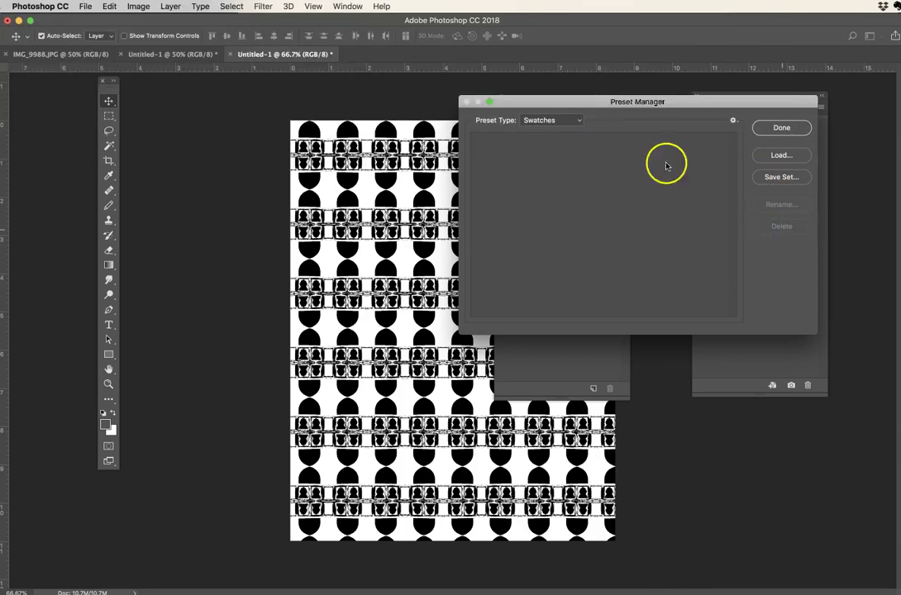
{"action": "left_click", "coordinate": [784, 128]}
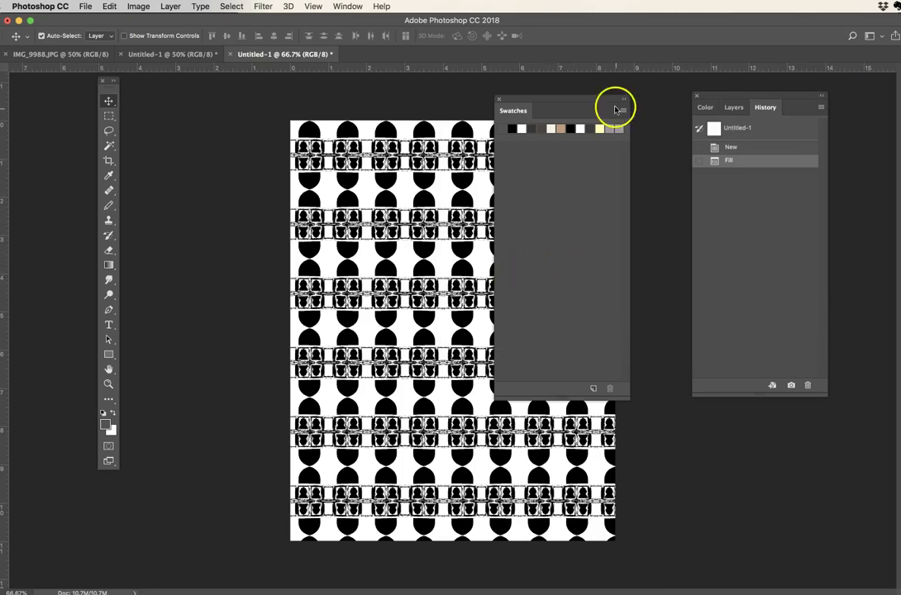
Load Color Palette PS.ase from Desktop > New Folder With Items > Repeats PS into Swatches
{"action": "left_click", "coordinate": [623, 110]}
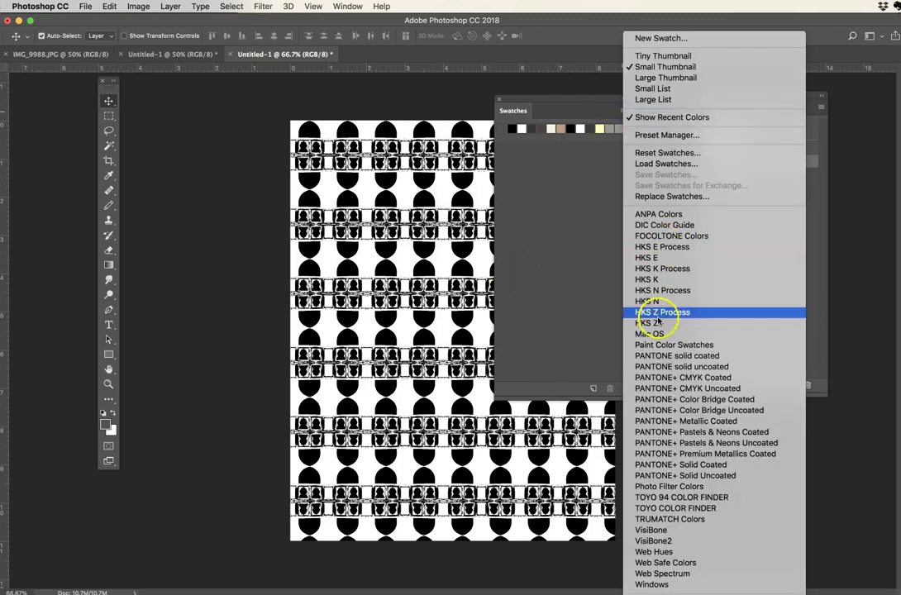
{"action": "left_click", "coordinate": [670, 168]}
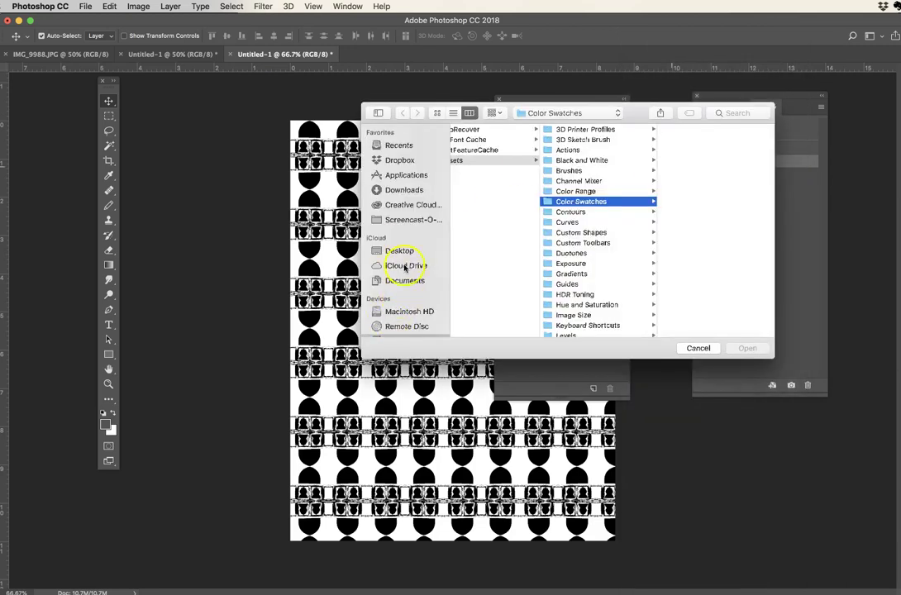
{"action": "left_click", "coordinate": [401, 251]}
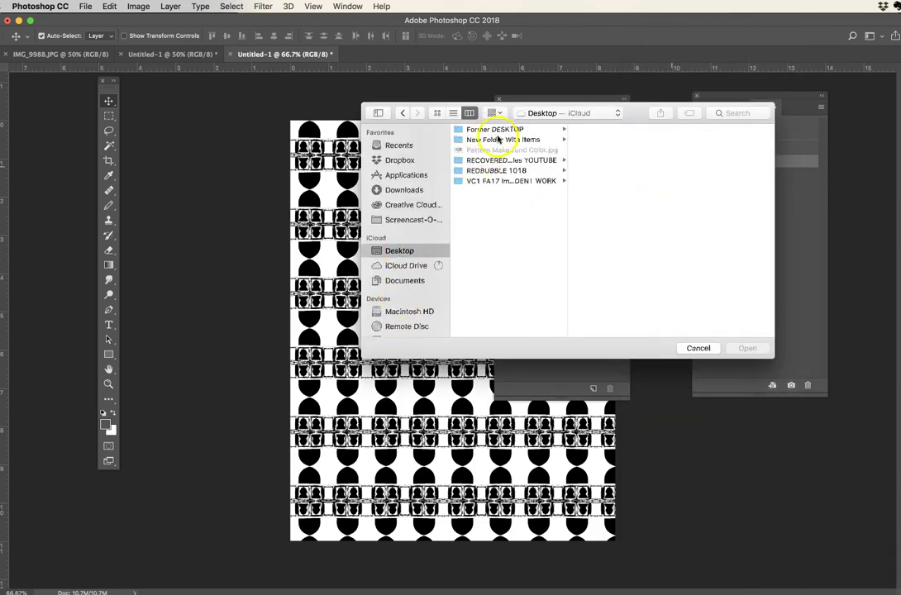
{"action": "left_click", "coordinate": [496, 140]}
{"action": "scroll", "coordinate": [615, 257], "scroll_direction": "down", "scroll_amount": 5}
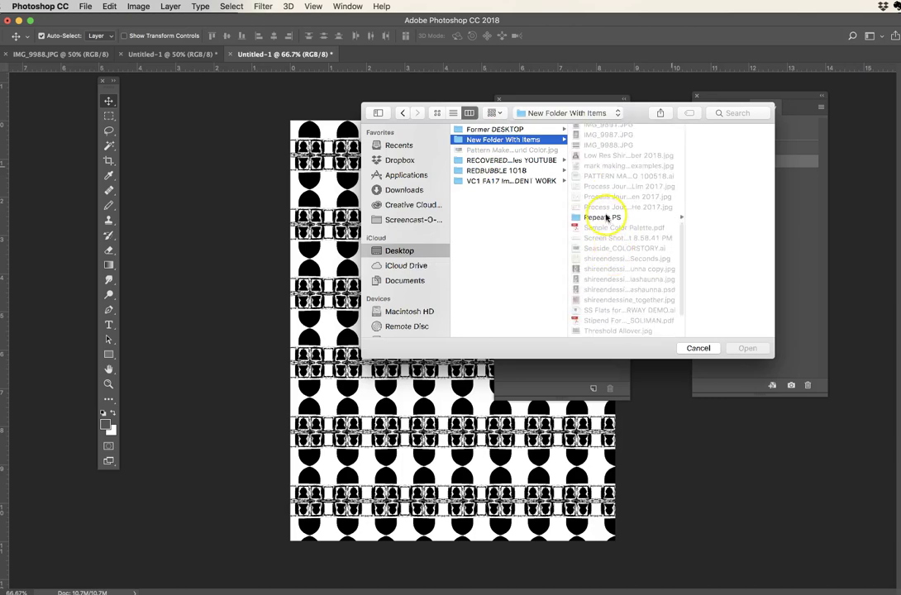
{"action": "left_click", "coordinate": [599, 215]}
{"action": "left_click", "coordinate": [714, 141]}
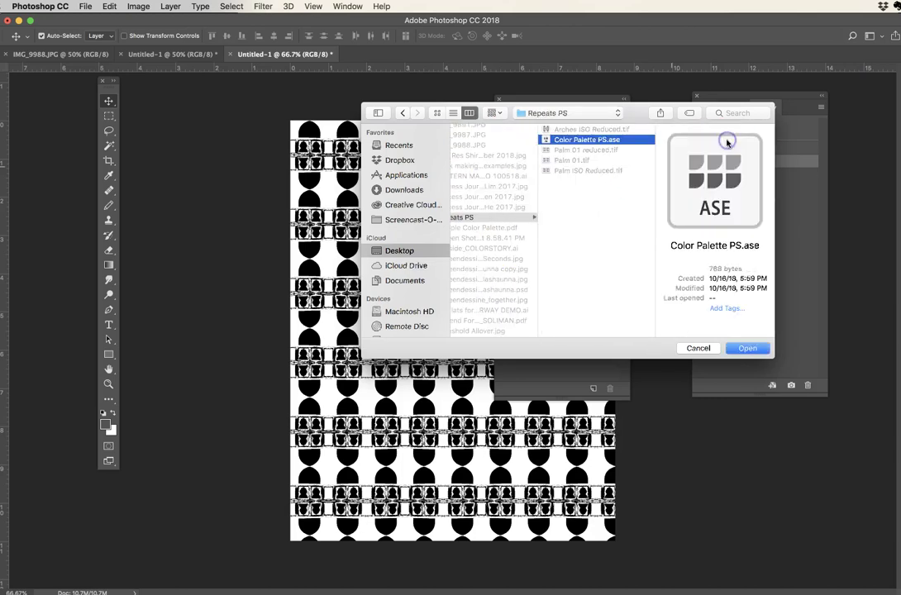
{"action": "left_click", "coordinate": [747, 347]}
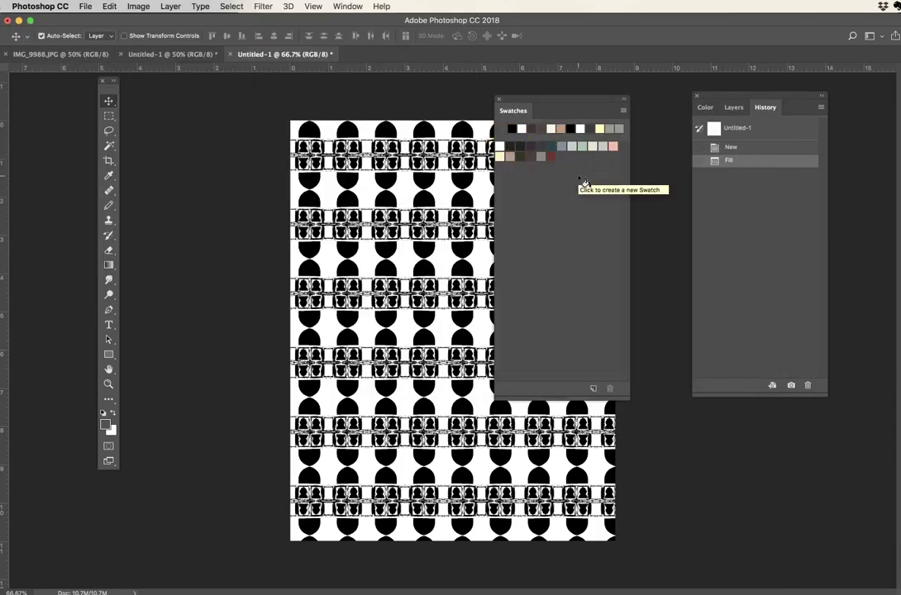
Switch the swatches to Large List view, then dock and lengthen the panel so every colour shows
{"action": "left_click", "coordinate": [621, 110]}
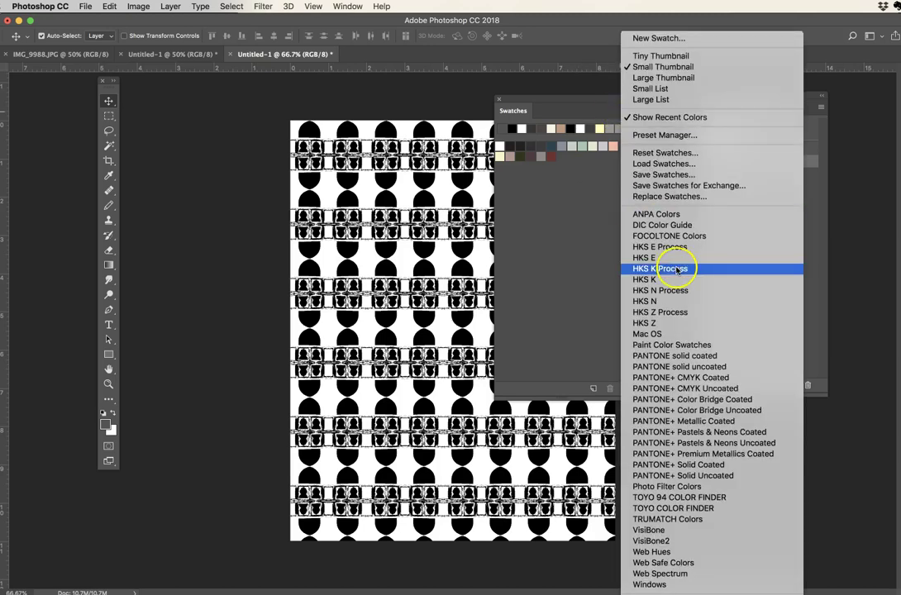
{"action": "left_click", "coordinate": [663, 78]}
{"action": "left_click", "coordinate": [620, 111]}
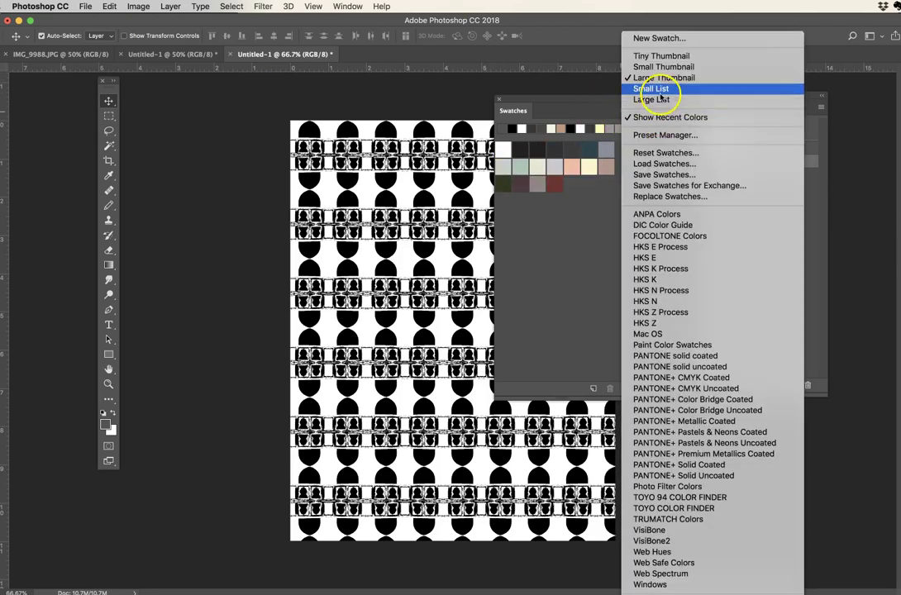
{"action": "left_click", "coordinate": [650, 88]}
{"action": "left_click", "coordinate": [622, 109]}
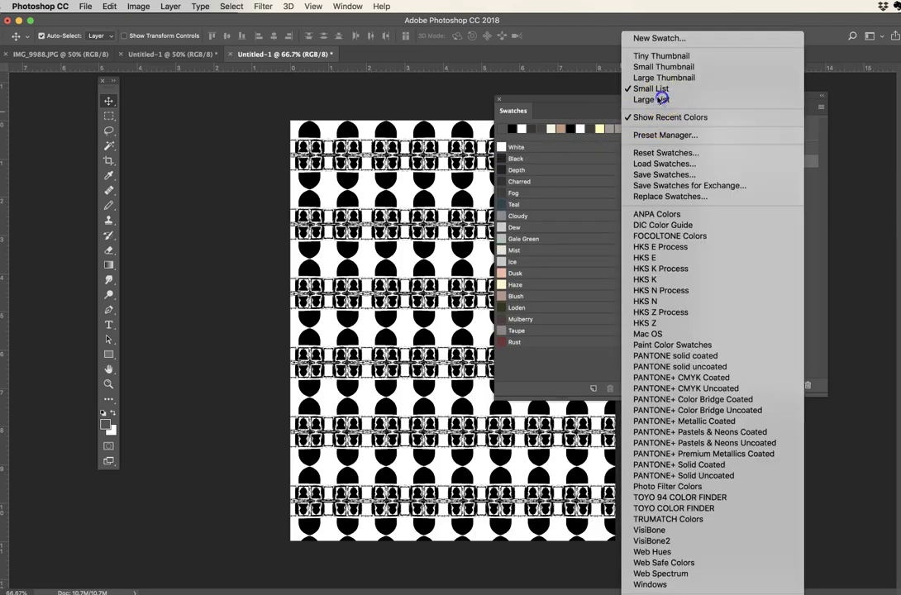
{"action": "left_click", "coordinate": [651, 99]}
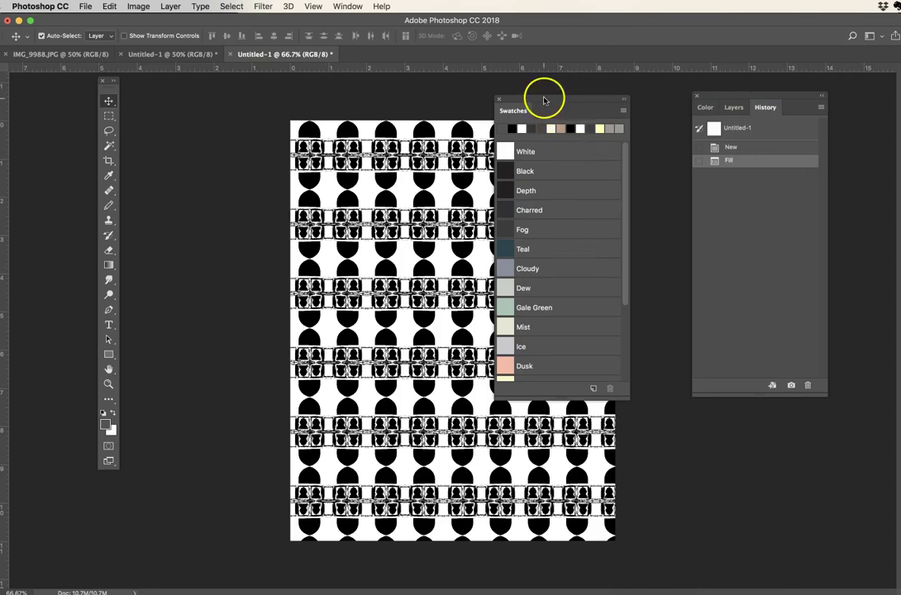
{"action": "left_click_drag", "start_coordinate": [547, 98], "coordinate": [686, 90]}
{"action": "left_click_drag", "start_coordinate": [700, 396], "coordinate": [701, 563]}
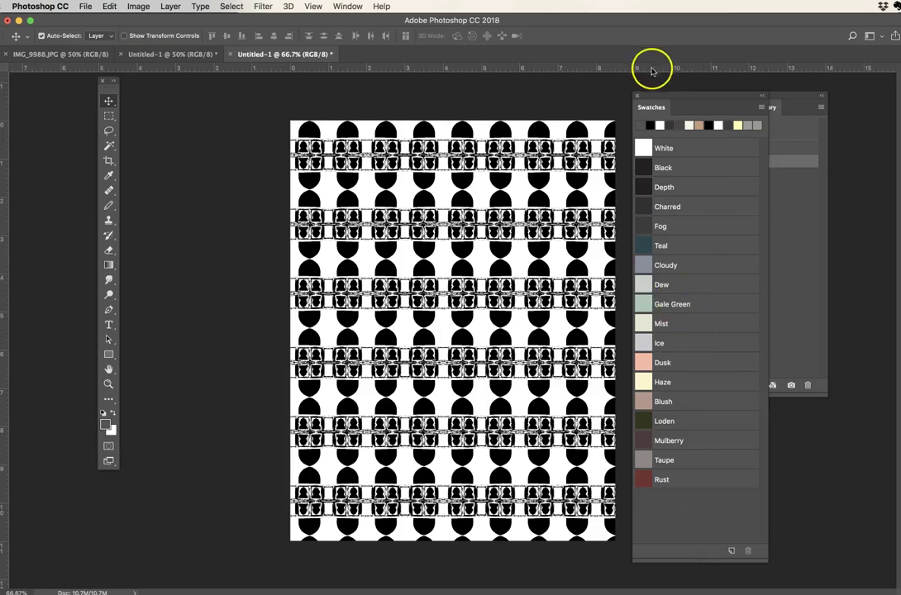
Float the Swatches panel and arrange it alongside the Layers panel near the canvas
{"action": "left_click_drag", "start_coordinate": [666, 97], "coordinate": [793, 149]}
{"action": "left_click", "coordinate": [733, 107]}
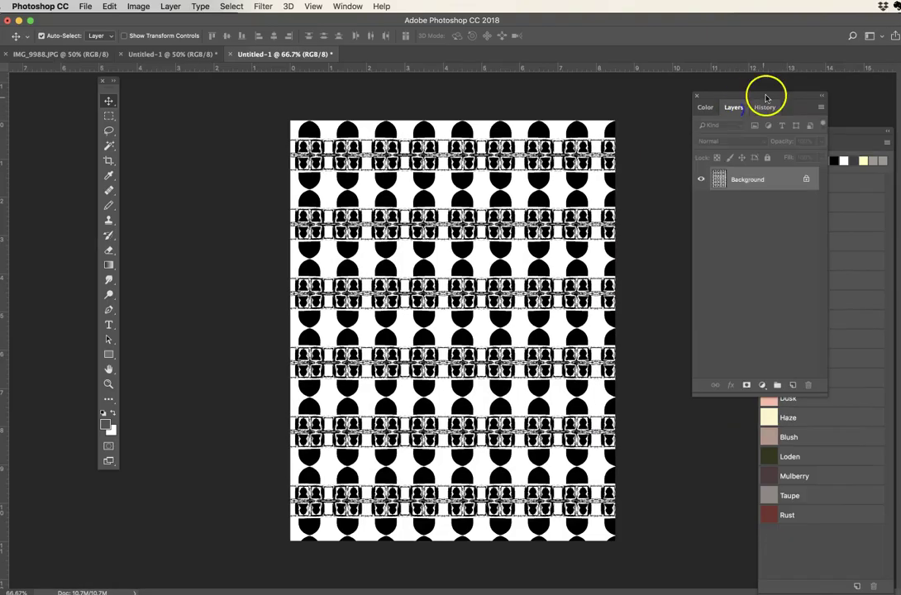
{"action": "left_click_drag", "start_coordinate": [768, 90], "coordinate": [662, 142]}
{"action": "left_click_drag", "start_coordinate": [800, 135], "coordinate": [635, 106]}
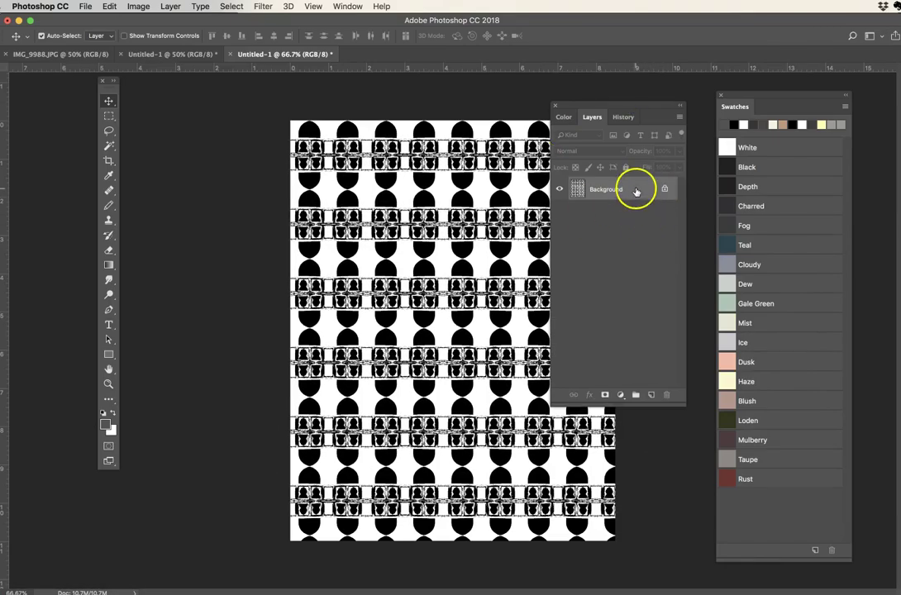
Duplicate the Background layer as 'CW 01' and hide the Background layer
{"action": "left_click", "coordinate": [632, 192]}
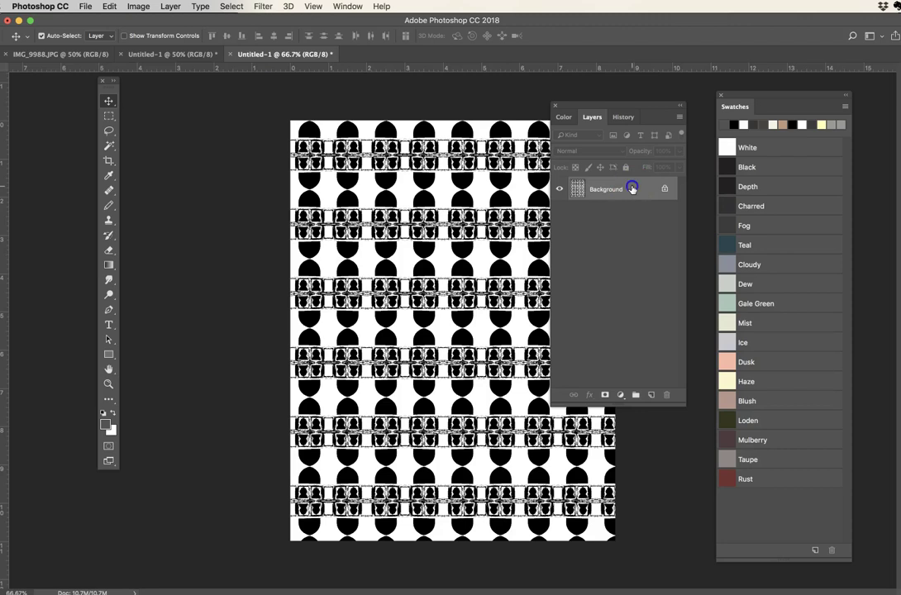
{"action": "left_click_drag", "start_coordinate": [632, 188], "coordinate": [650, 397]}
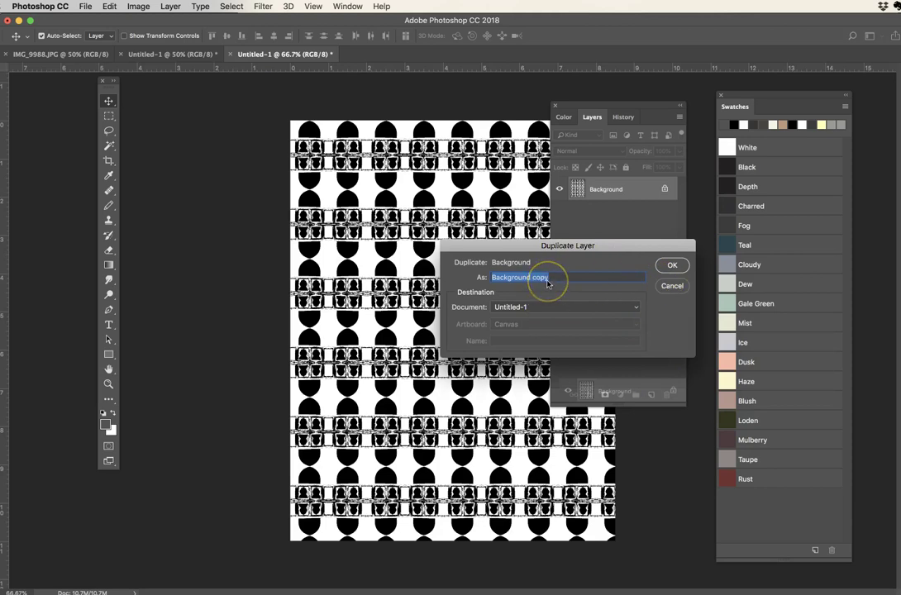
{"action": "type", "text": "CW 01"}
{"action": "key", "text": "Return"}
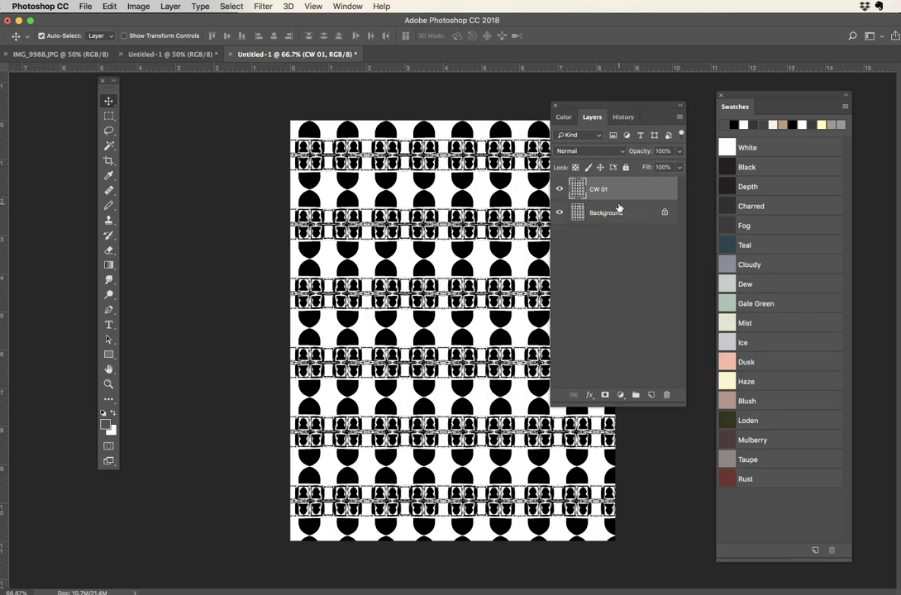
{"action": "left_click", "coordinate": [640, 190]}
{"action": "left_click_drag", "start_coordinate": [640, 190], "coordinate": [650, 400]}
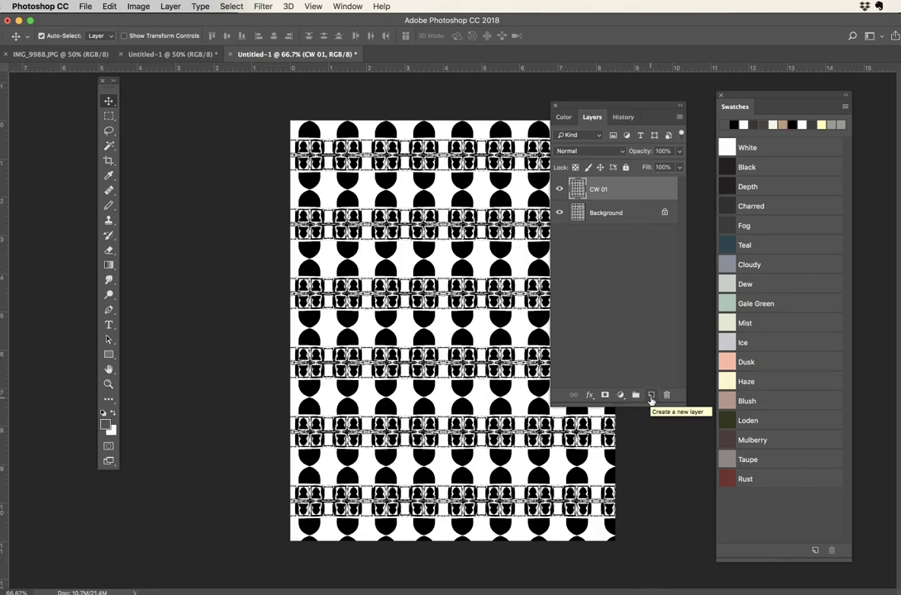
{"action": "left_click_drag", "start_coordinate": [598, 101], "coordinate": [694, 97]}
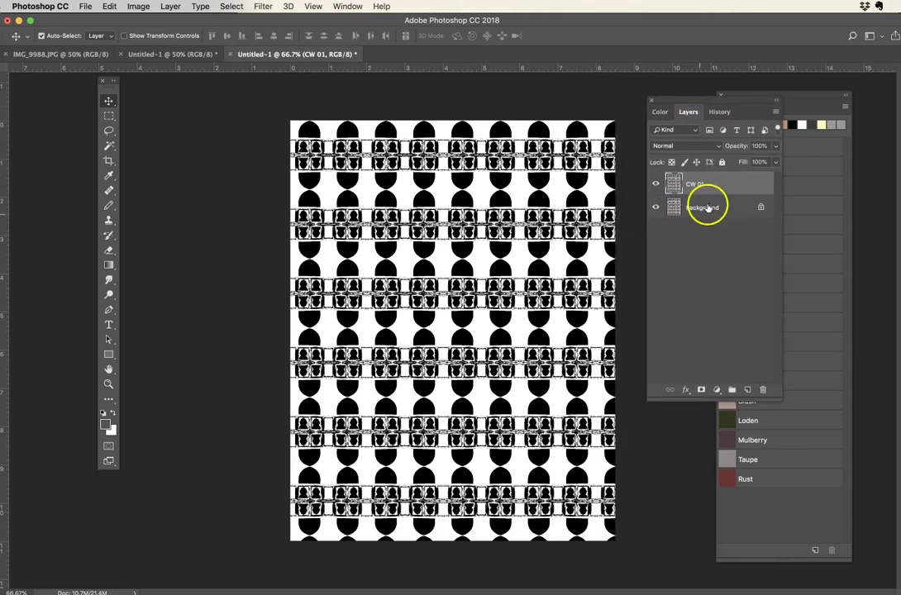
{"action": "left_click", "coordinate": [654, 208]}
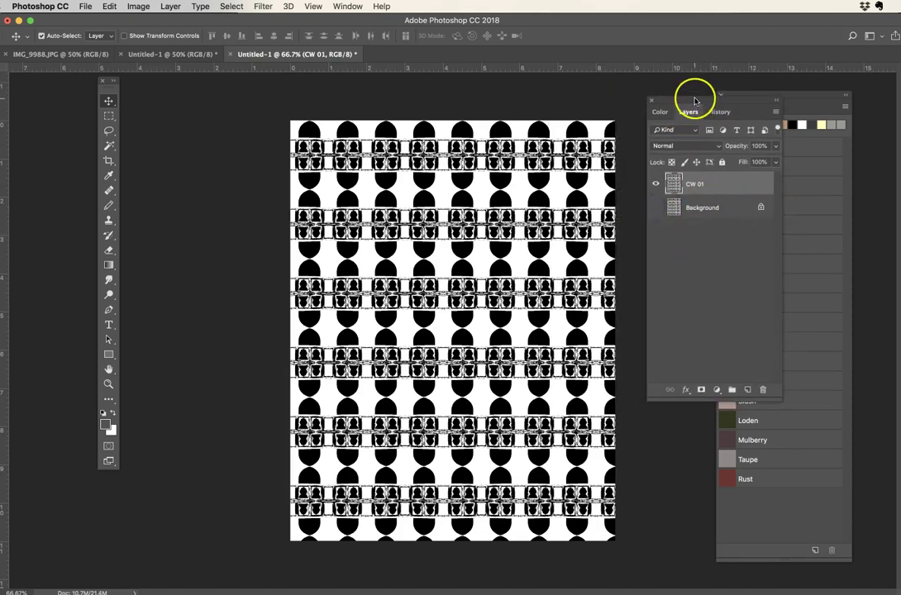
{"action": "left_click_drag", "start_coordinate": [693, 96], "coordinate": [568, 101]}
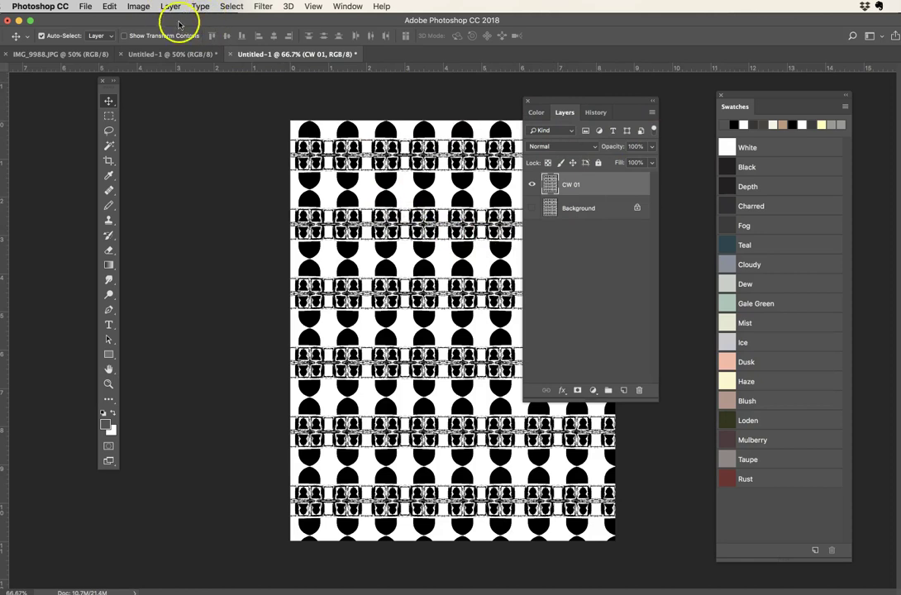
Set the Magic Wand to Tolerance 0 with Anti-alias and Contiguous off, then select one pattern colour
{"action": "left_click_drag", "start_coordinate": [565, 92], "coordinate": [694, 88]}
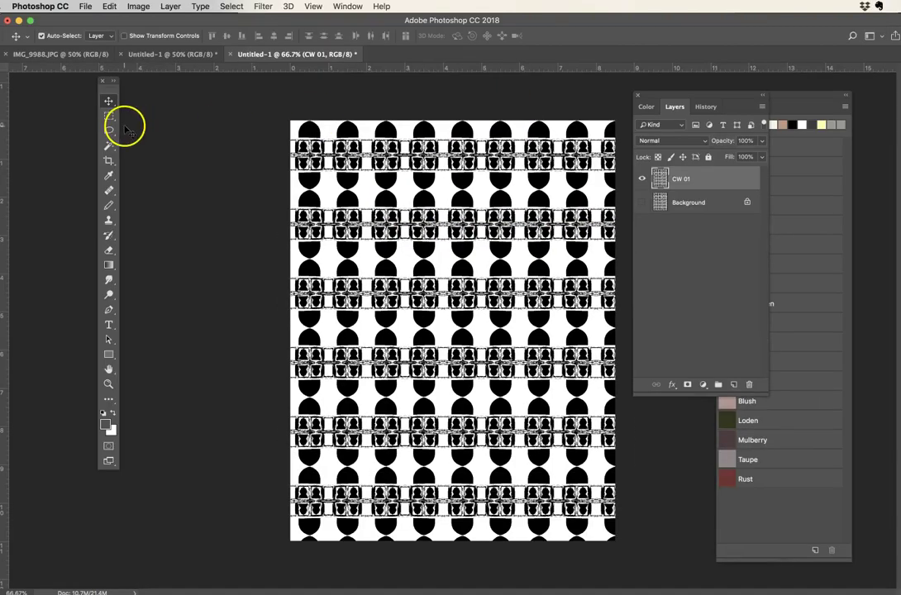
{"action": "left_click", "coordinate": [109, 145]}
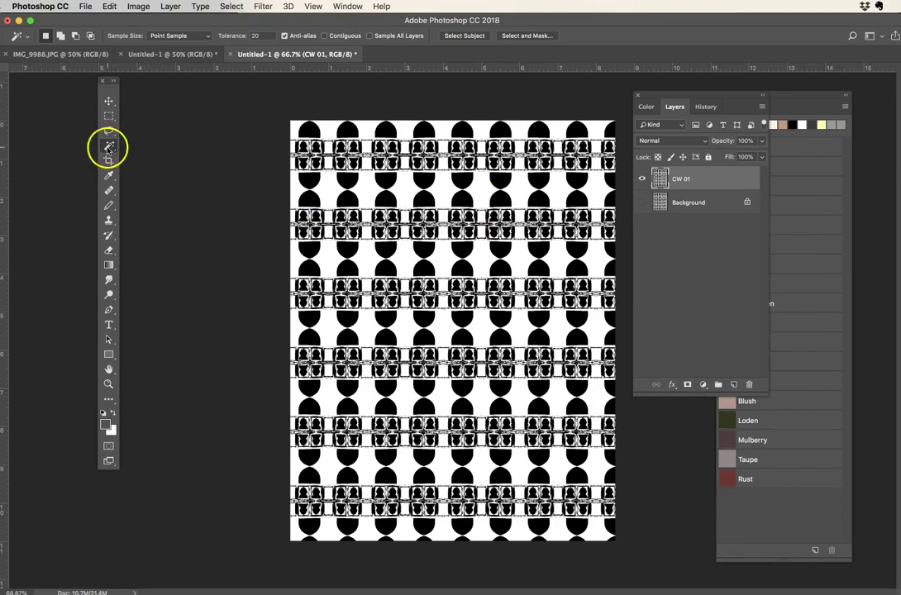
{"action": "left_click", "coordinate": [264, 35]}
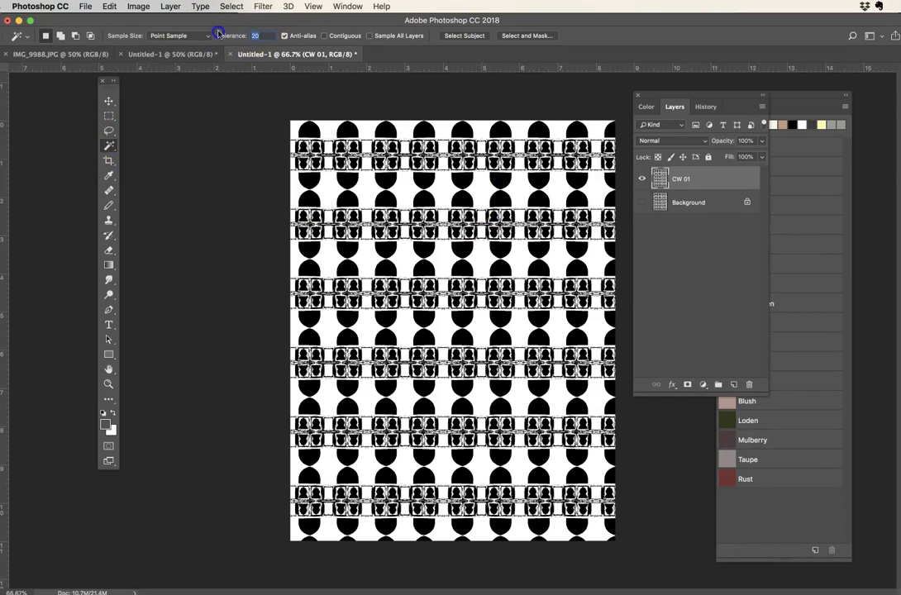
{"action": "left_click", "coordinate": [285, 37]}
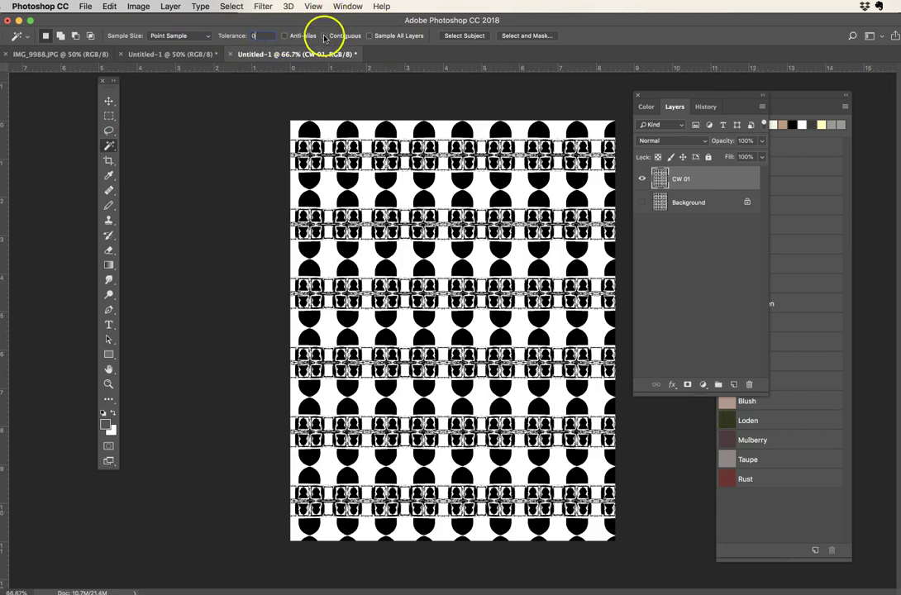
{"action": "left_click", "coordinate": [324, 36]}
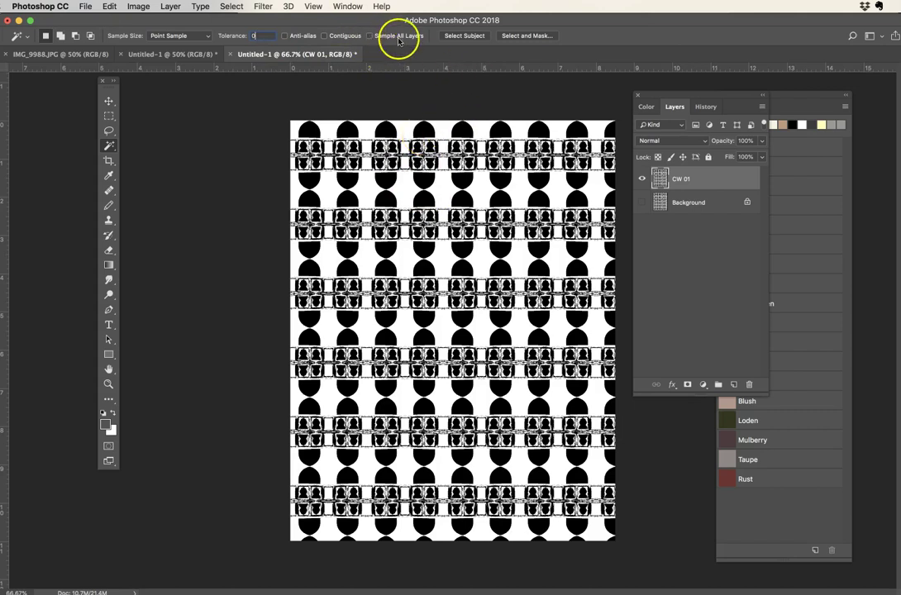
{"action": "left_click", "coordinate": [440, 130]}
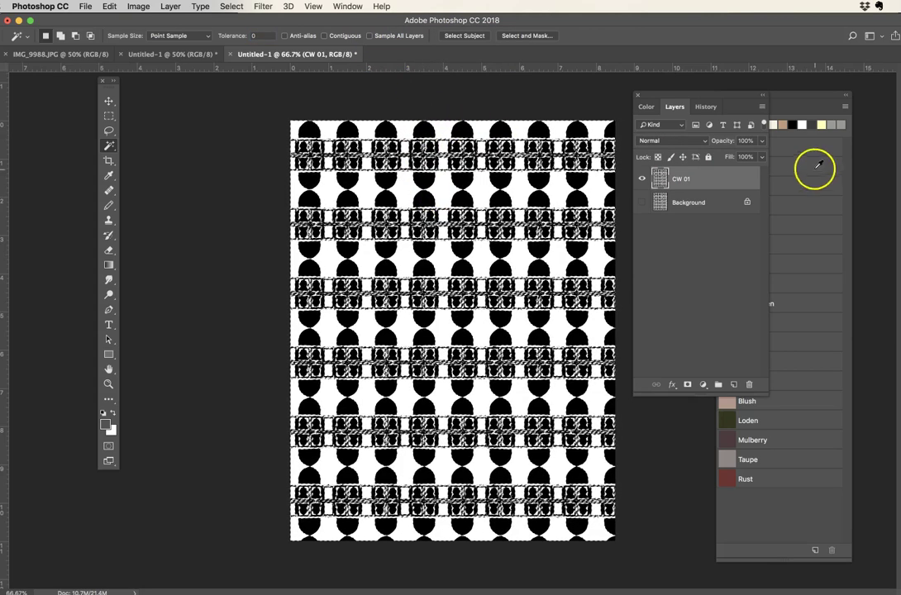
Make Dusk the foreground colour and fill the selected light areas with the Paint Bucket
{"action": "left_click", "coordinate": [814, 95]}
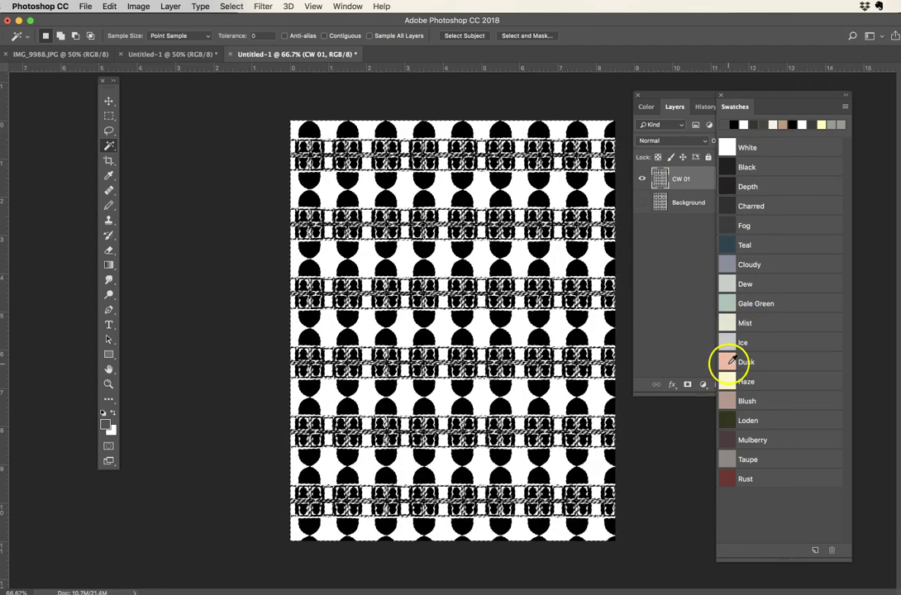
{"action": "left_click", "coordinate": [727, 362]}
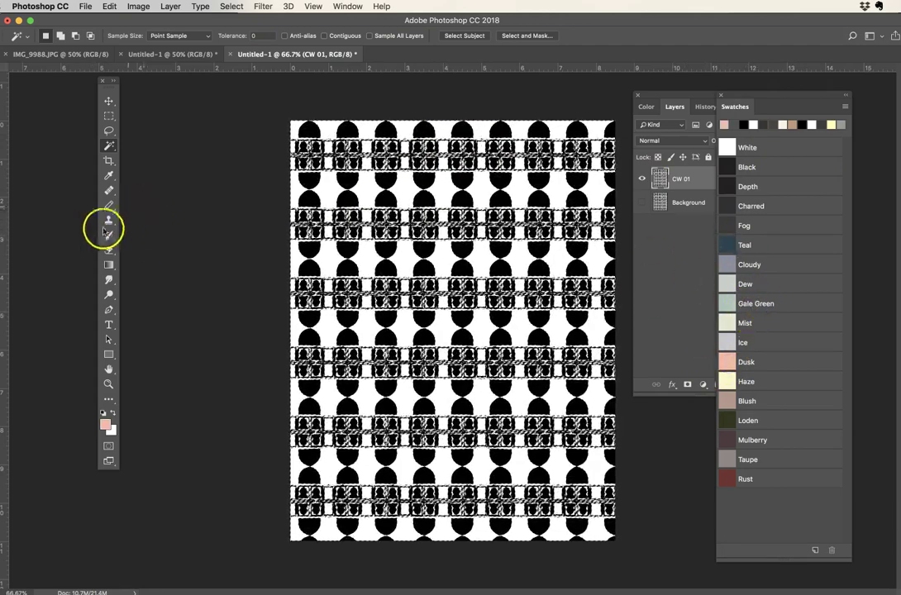
{"action": "left_click", "coordinate": [110, 264]}
{"action": "left_click_drag", "start_coordinate": [111, 266], "coordinate": [150, 276]}
{"action": "mouse_move", "coordinate": [182, 192]}
{"action": "left_mouse_down"}
{"action": "mouse_move", "coordinate": [201, 208]}
{"action": "mouse_move", "coordinate": [248, 209]}
{"action": "left_mouse_up"}
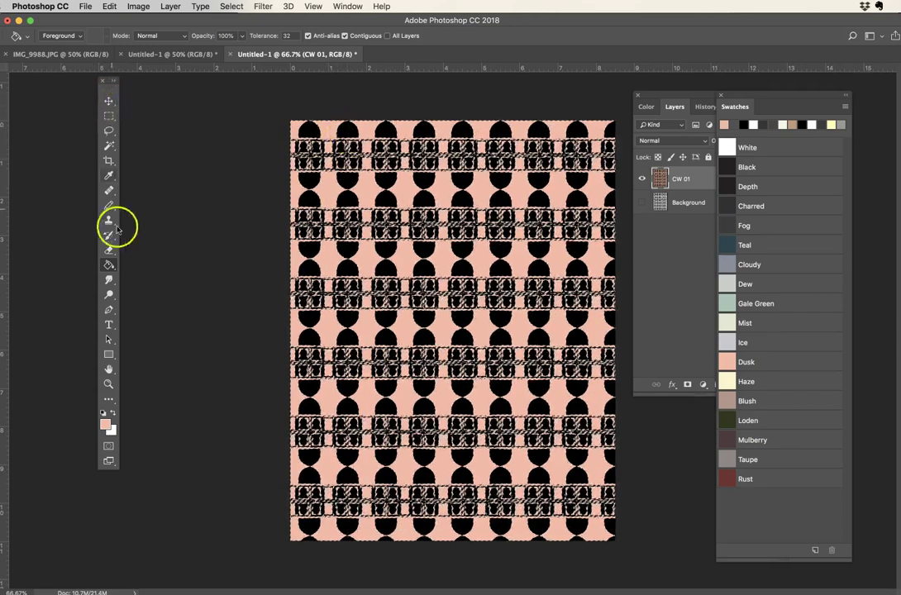
Fill the white stripes with the pink foreground colour using the Paint Bucket
{"action": "left_click", "coordinate": [109, 265]}
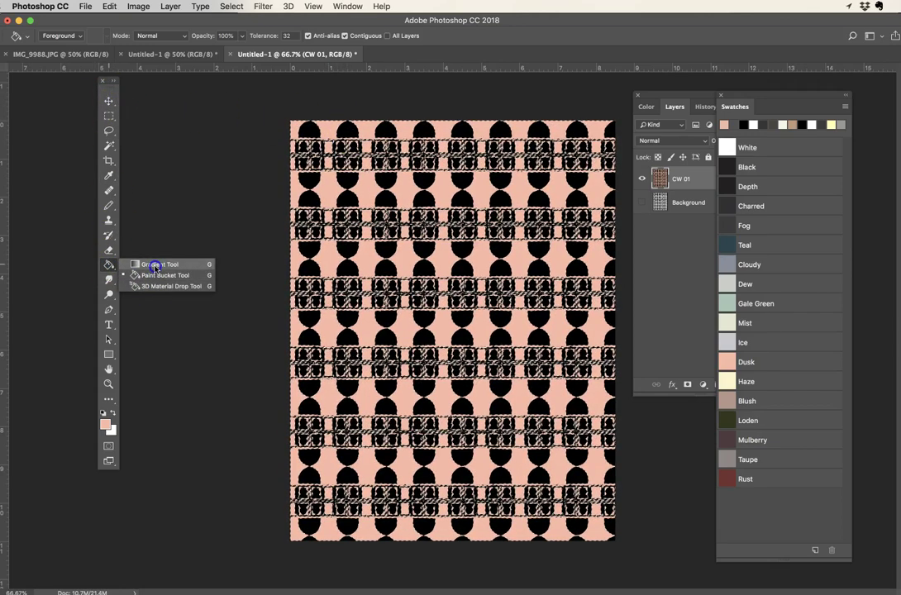
{"action": "left_click", "coordinate": [152, 278]}
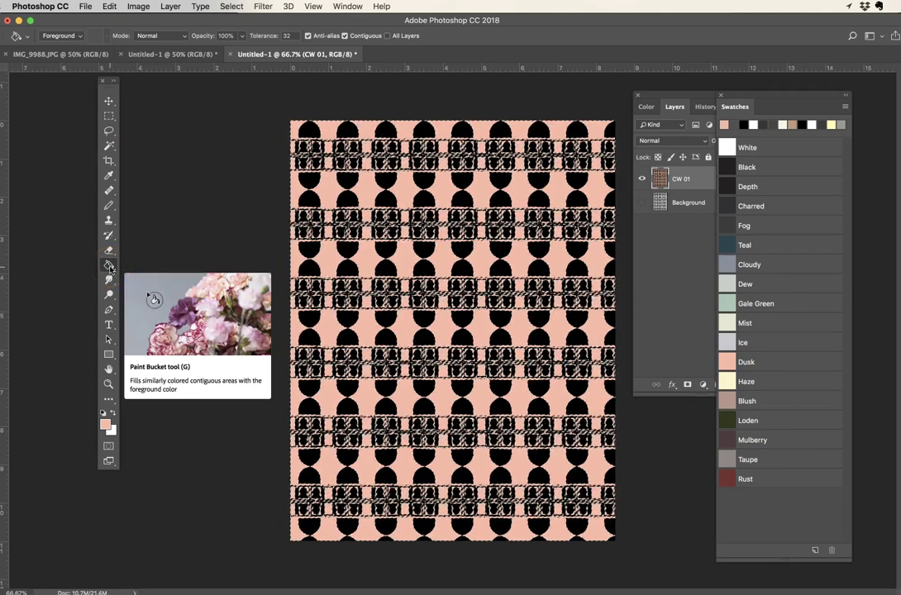
{"action": "left_click", "coordinate": [310, 173]}
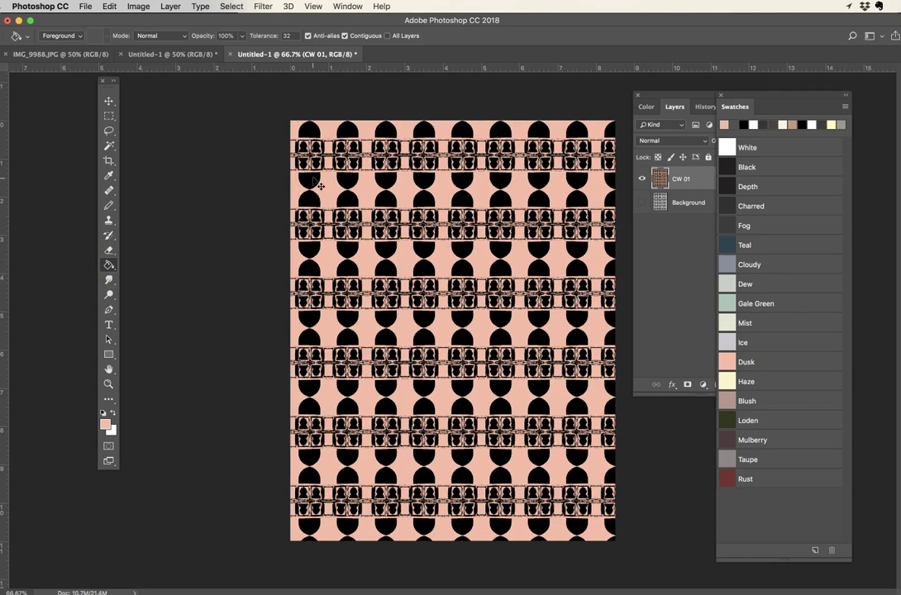
With Tolerance 0, anti-alias and Contiguous off, recolour all the black shapes Rust
{"action": "mouse_move", "coordinate": [108, 265]}
{"action": "left_mouse_down"}
{"action": "mouse_move", "coordinate": [165, 282]}
{"action": "mouse_move", "coordinate": [153, 264]}
{"action": "mouse_move", "coordinate": [65, 267]}
{"action": "left_mouse_up"}
{"action": "left_click", "coordinate": [109, 265]}
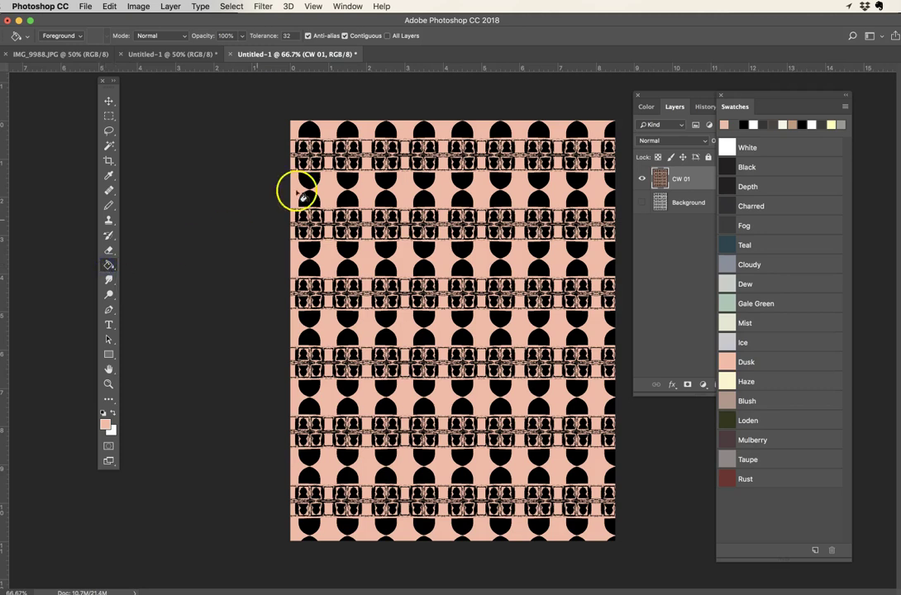
{"action": "left_click", "coordinate": [295, 36]}
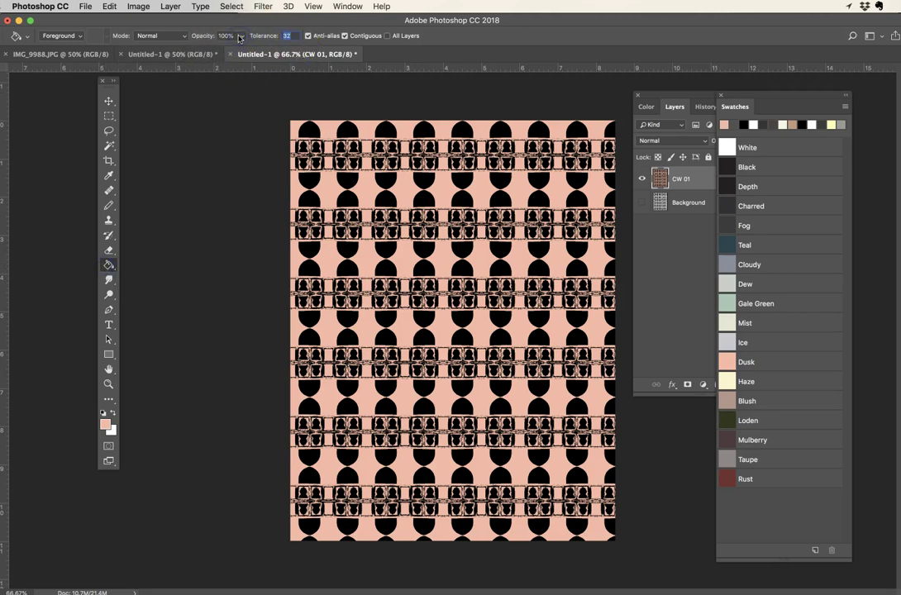
{"action": "left_click", "coordinate": [308, 36]}
{"action": "left_click", "coordinate": [345, 35]}
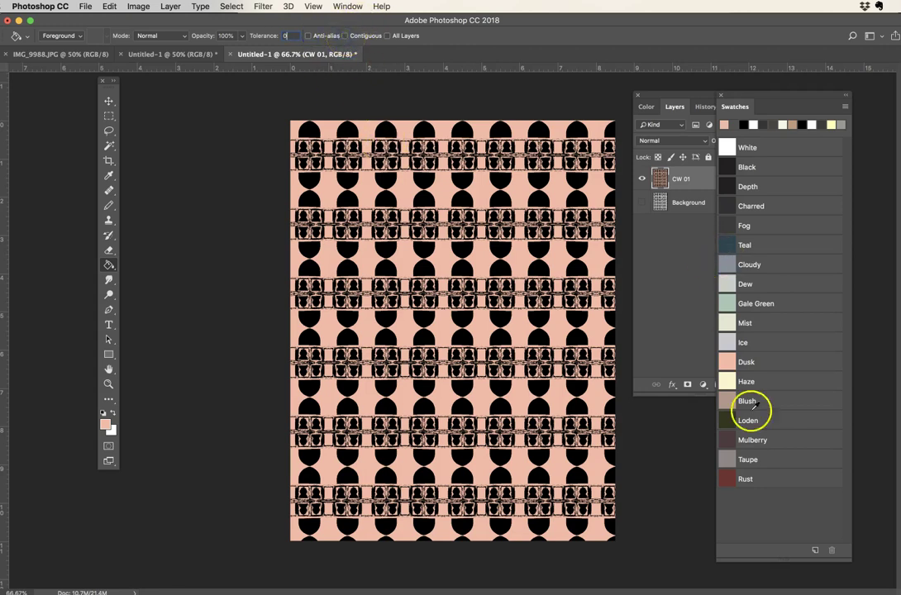
{"action": "left_click", "coordinate": [730, 481]}
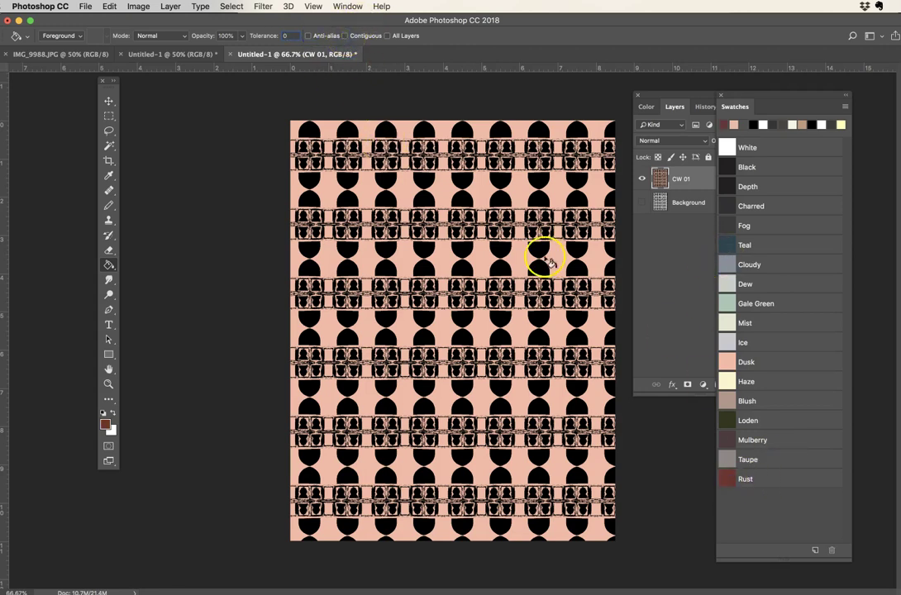
{"action": "left_click", "coordinate": [502, 201]}
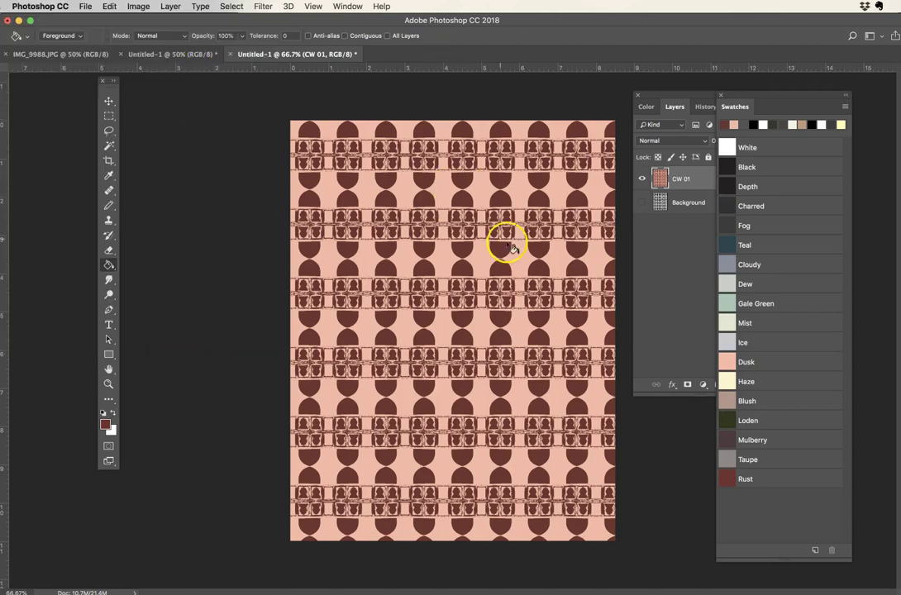
Duplicate the CW 01 layer as a new layer named CW 02
{"action": "left_click", "coordinate": [687, 252]}
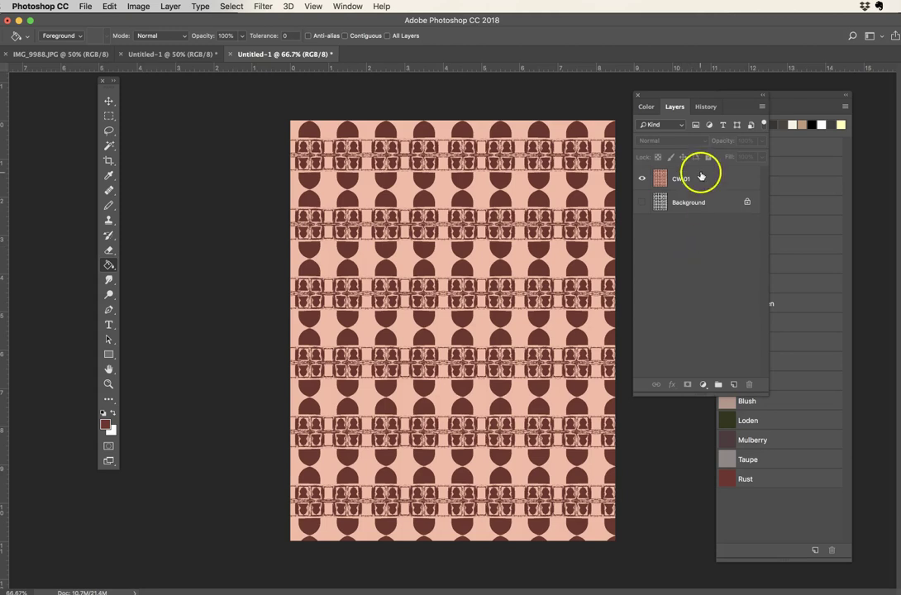
{"action": "left_click", "coordinate": [762, 106]}
{"action": "left_click_drag", "start_coordinate": [720, 92], "coordinate": [613, 93]}
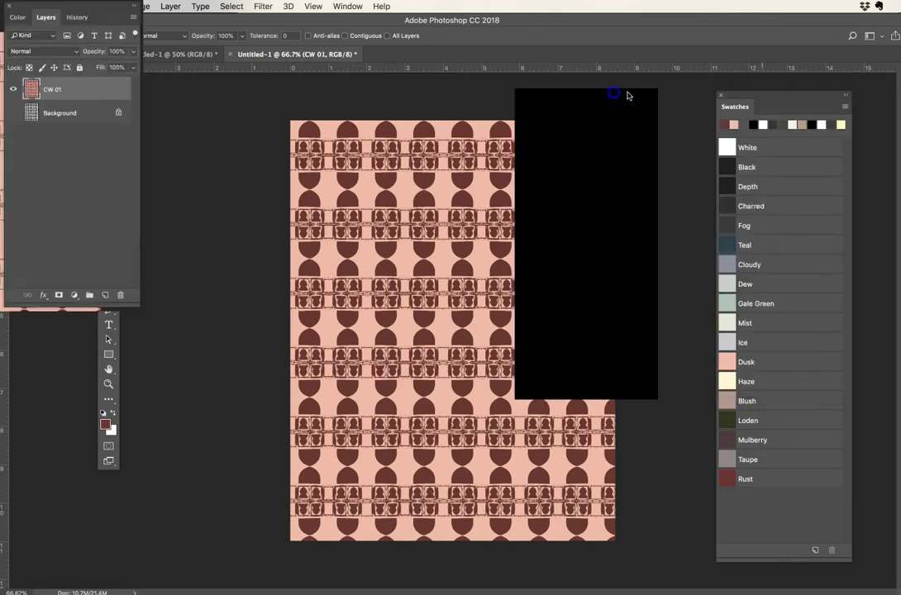
{"action": "left_click", "coordinate": [645, 105]}
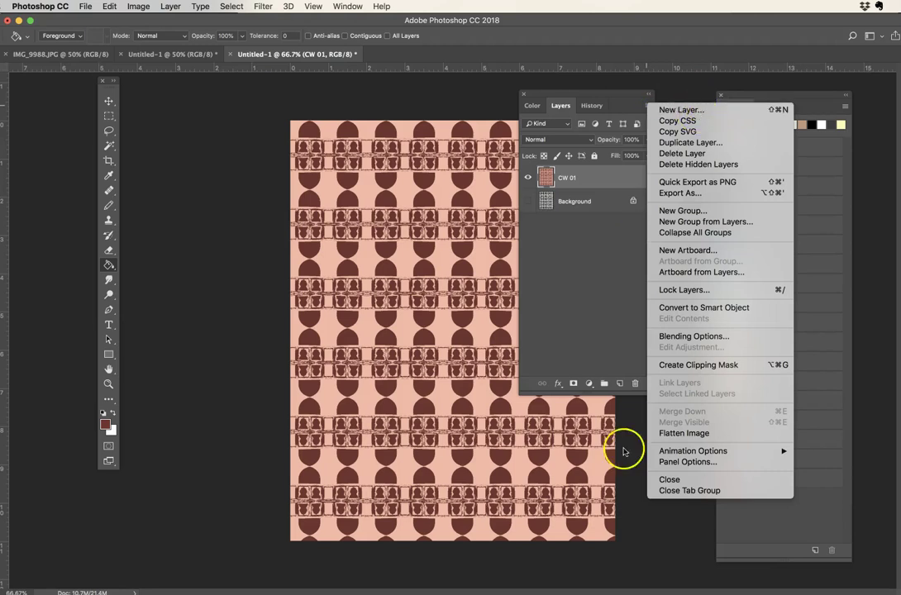
{"action": "left_click", "coordinate": [695, 145]}
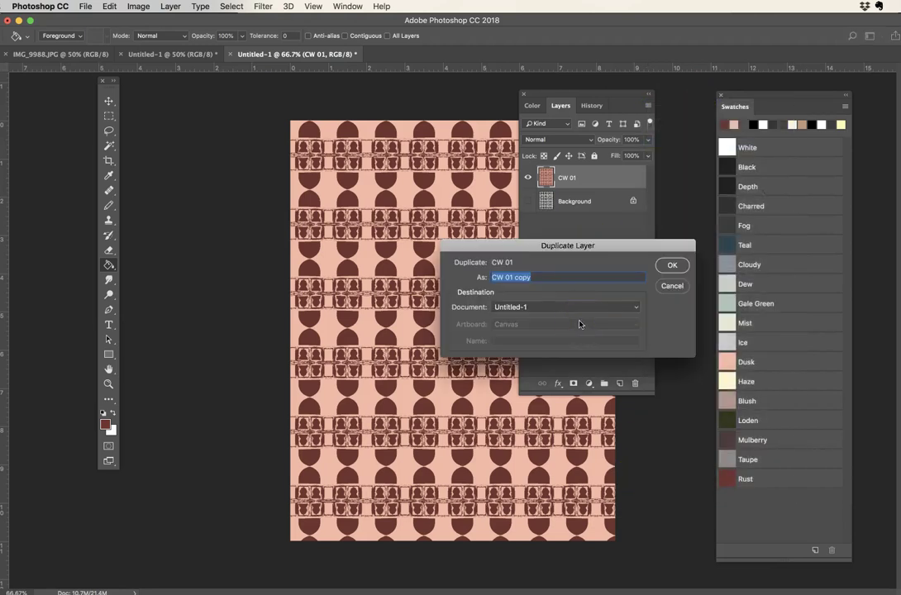
{"action": "left_click", "coordinate": [547, 278]}
{"action": "left_click", "coordinate": [509, 278]}
{"action": "left_click", "coordinate": [671, 266]}
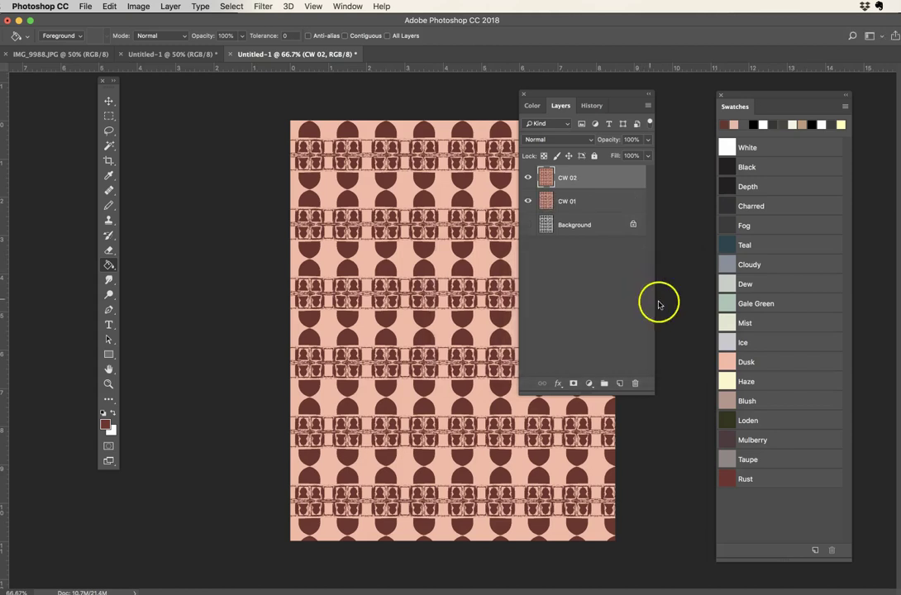
{"action": "left_click_drag", "start_coordinate": [565, 95], "coordinate": [625, 94]}
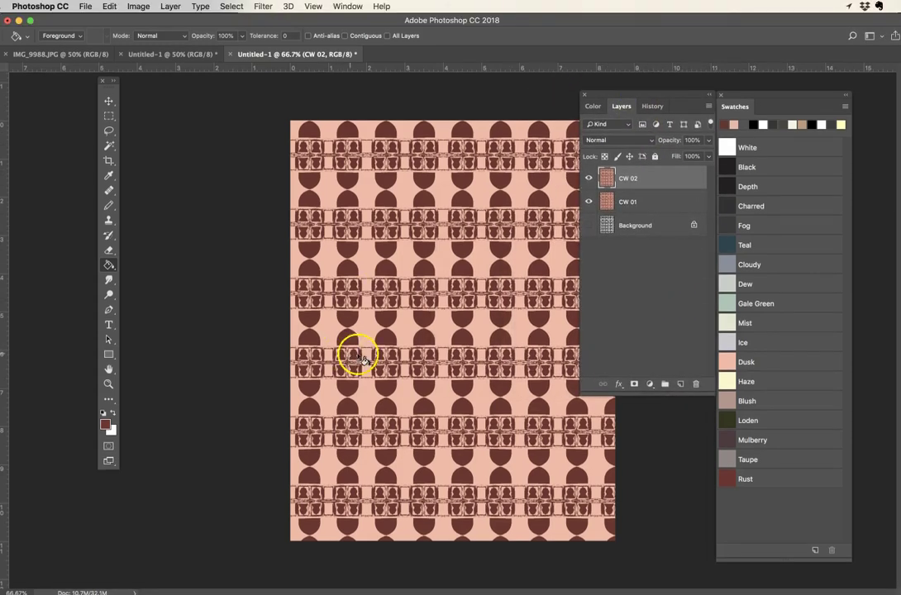
Magic-wand the pink areas (Contiguous off), fill them Gale Green and the maroon shapes Teal, then deselect
{"action": "left_click", "coordinate": [108, 145]}
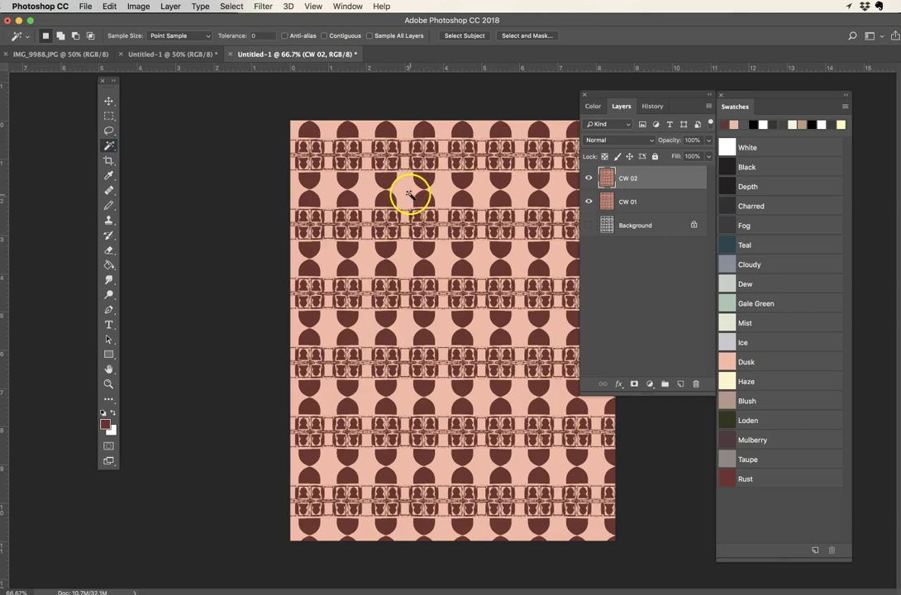
{"action": "left_click", "coordinate": [327, 37]}
{"action": "left_click", "coordinate": [372, 126]}
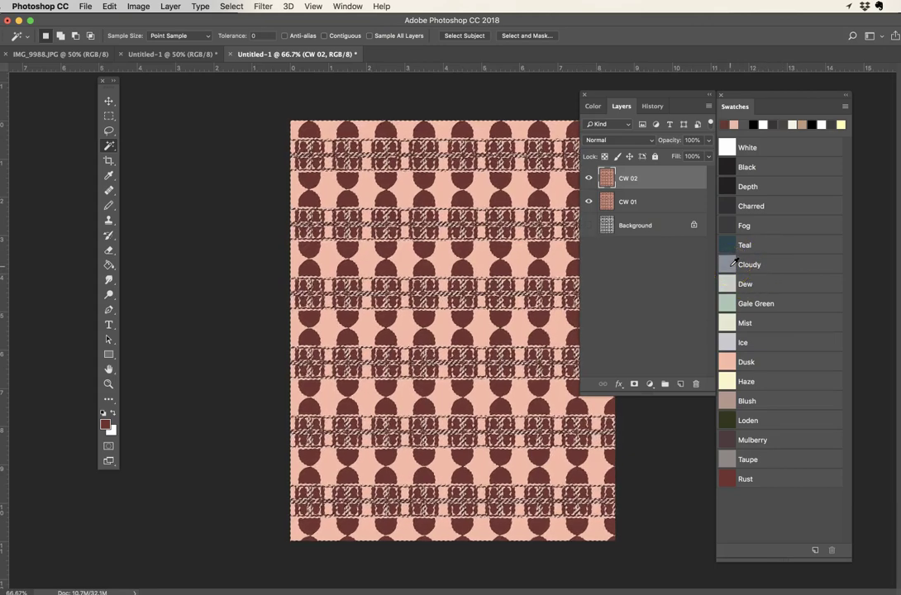
{"action": "left_click", "coordinate": [726, 304]}
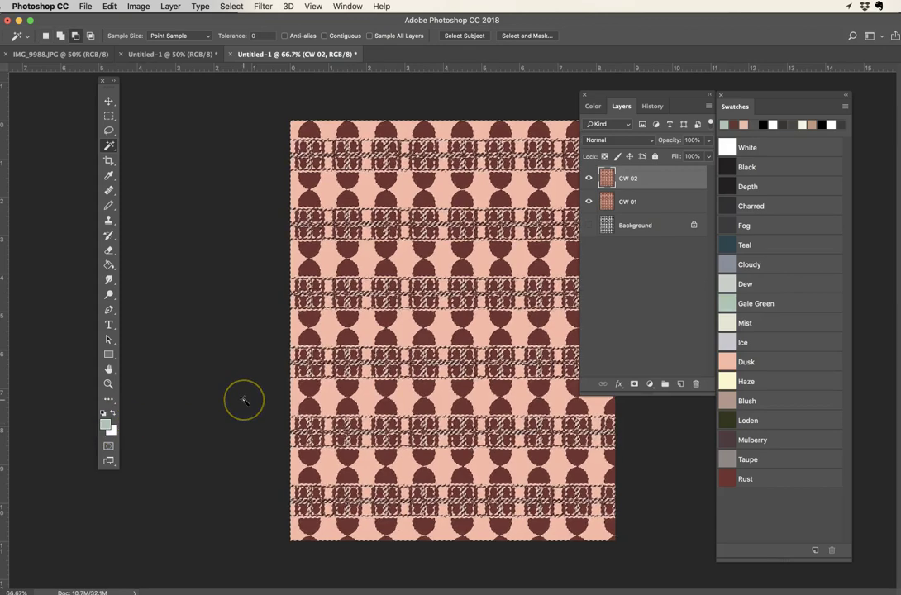
{"action": "key", "text": "alt+BackSpace"}
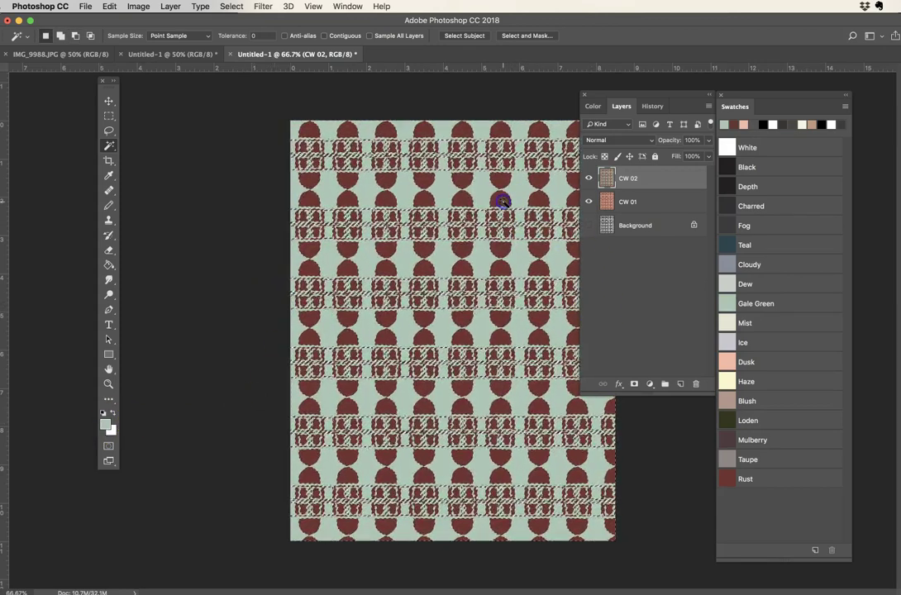
{"action": "left_click", "coordinate": [726, 243]}
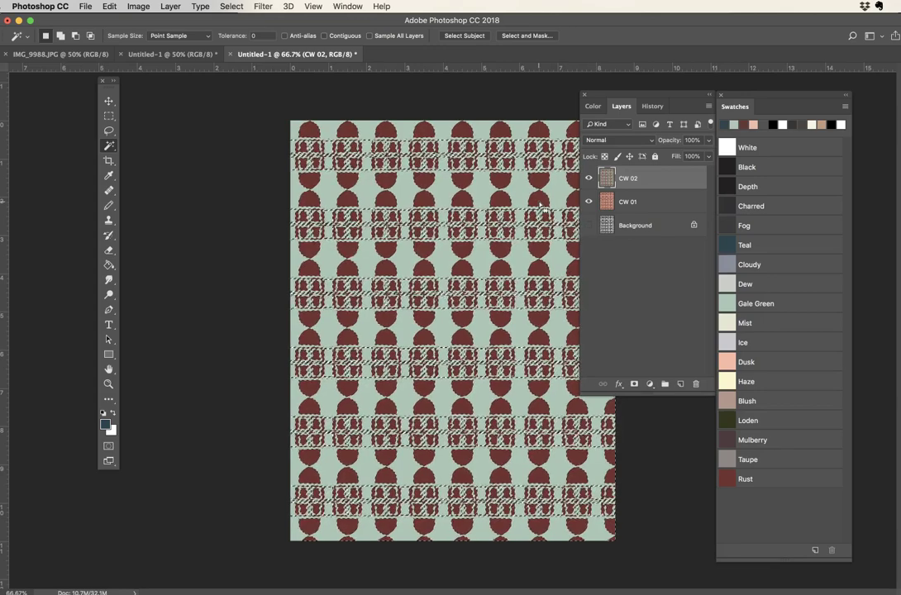
{"action": "key", "text": "alt+BackSpace"}
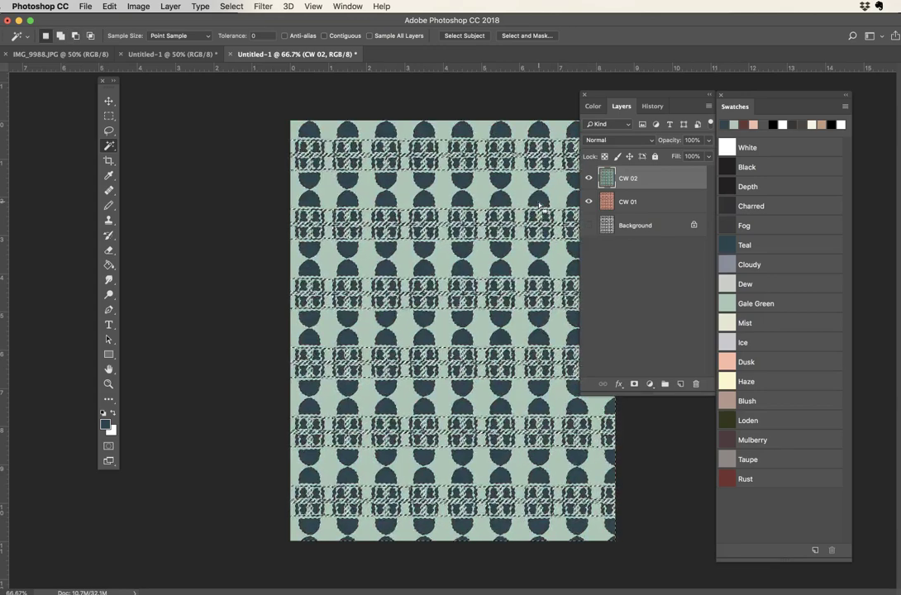
{"action": "key", "text": "super+d"}
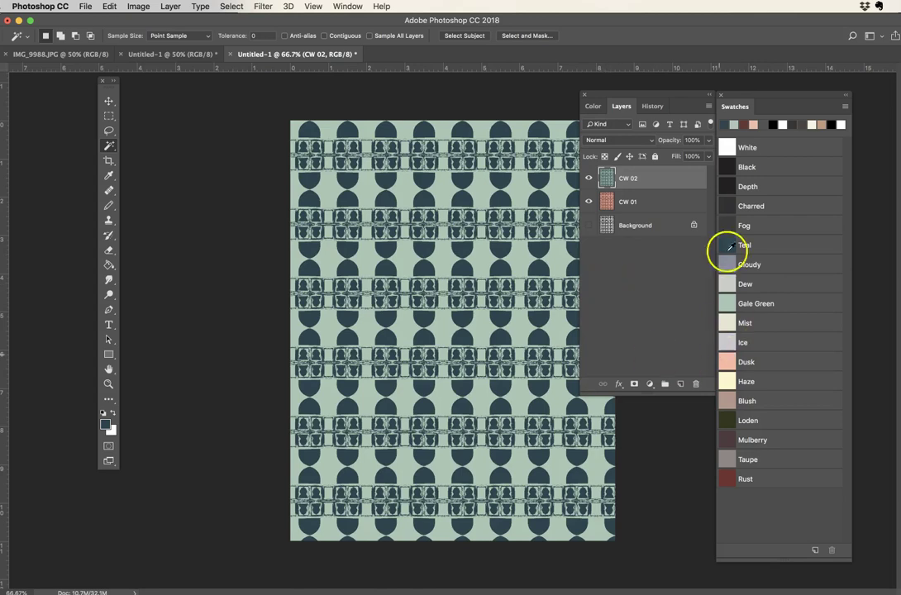
Duplicate the CW 02 layer as a new layer named CW 03
{"action": "left_click", "coordinate": [708, 106]}
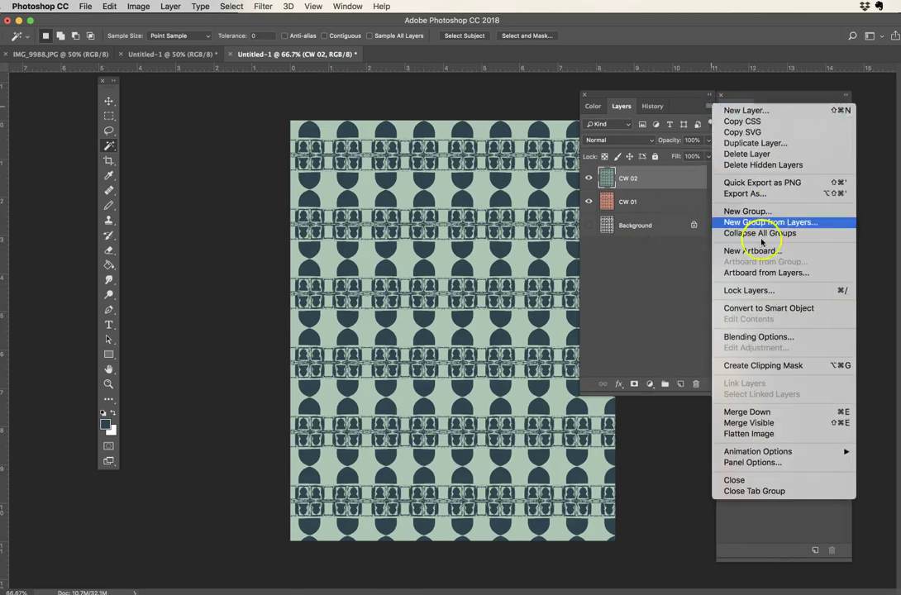
{"action": "left_click", "coordinate": [749, 143]}
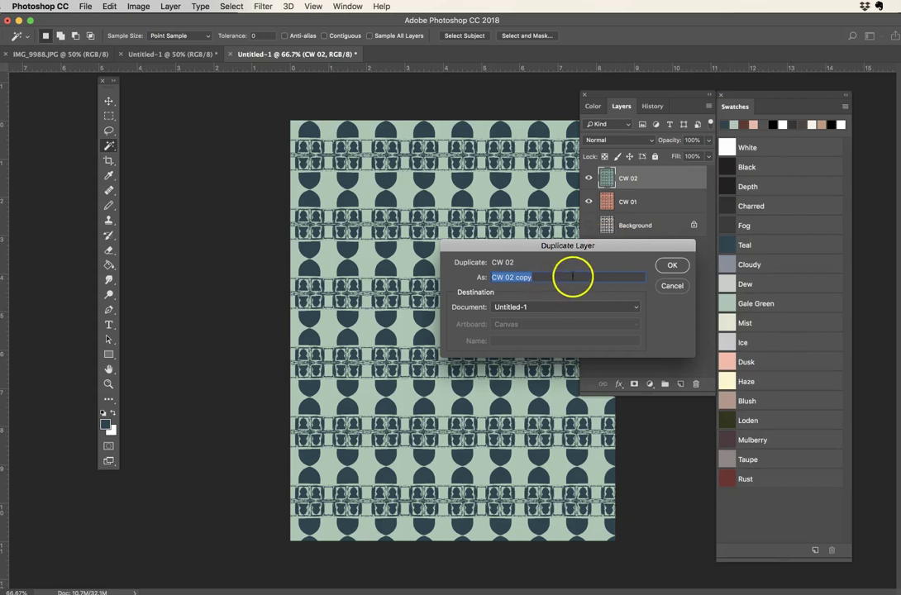
{"action": "left_click_drag", "start_coordinate": [526, 277], "coordinate": [598, 285]}
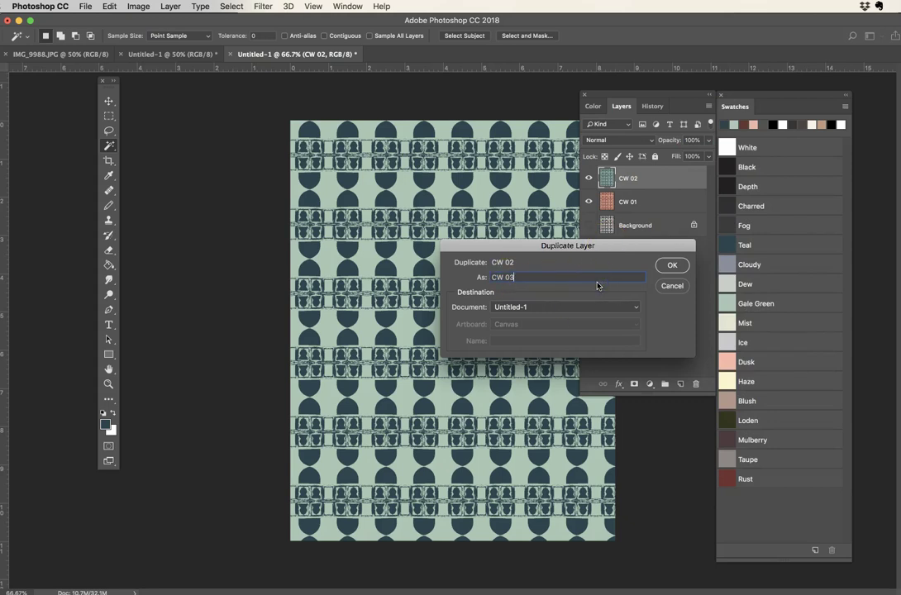
{"action": "type", "text": "3"}
{"action": "left_click", "coordinate": [672, 264]}
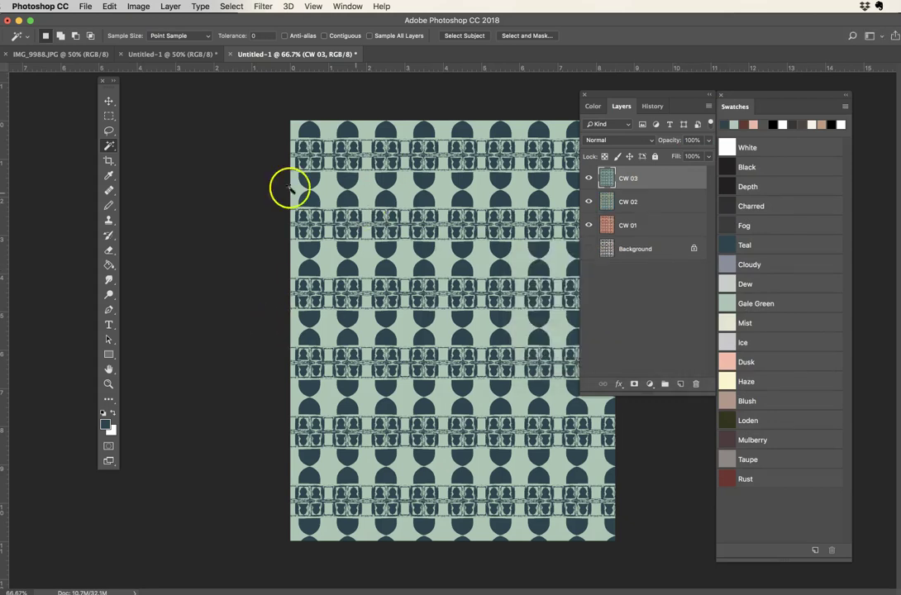
With the Paint Bucket, anti-alias and Contiguous off, fill the ground cream Mist and the arches Blush
{"action": "left_click", "coordinate": [109, 266]}
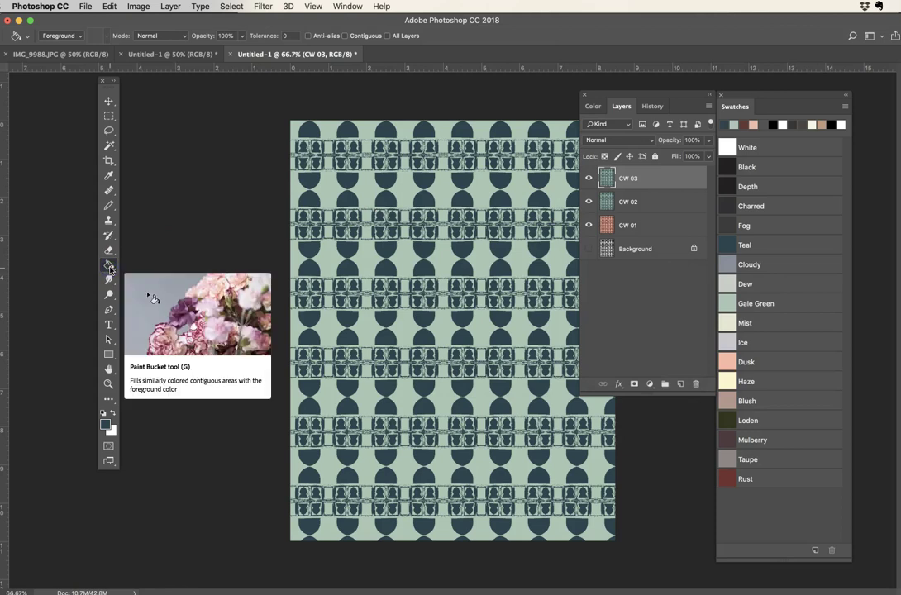
{"action": "left_click", "coordinate": [109, 266]}
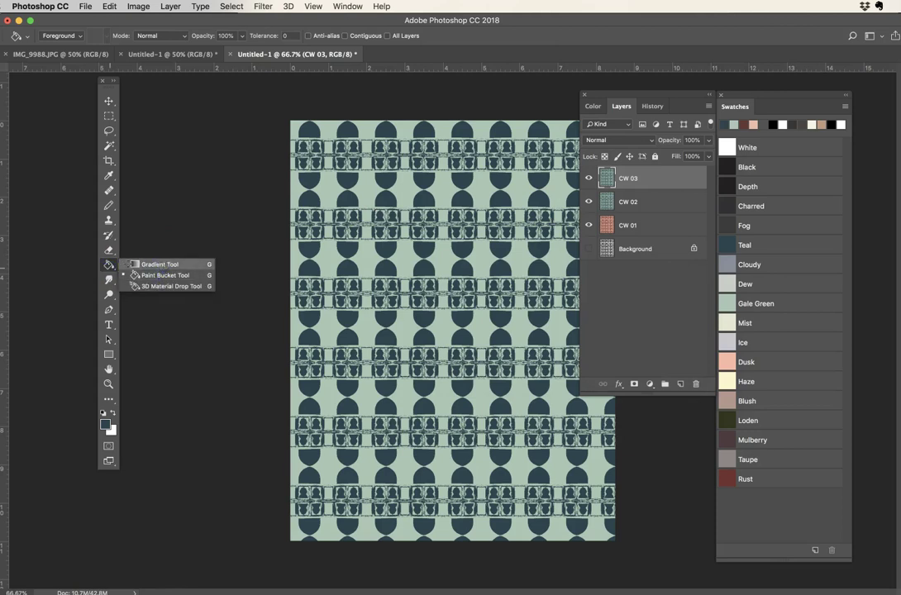
{"action": "left_click", "coordinate": [158, 262]}
{"action": "left_click", "coordinate": [109, 267]}
{"action": "left_click", "coordinate": [153, 235]}
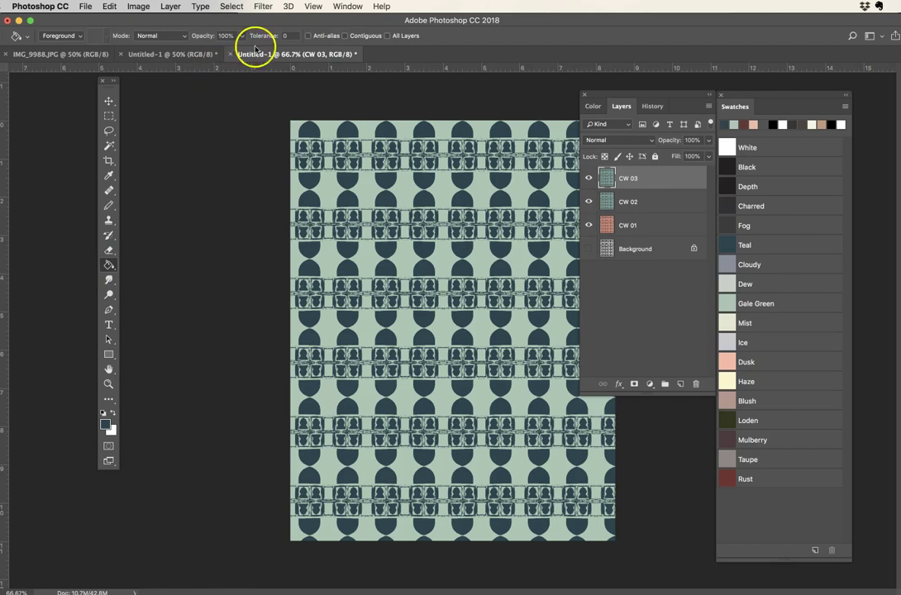
{"action": "left_click", "coordinate": [326, 36]}
{"action": "left_click", "coordinate": [352, 35]}
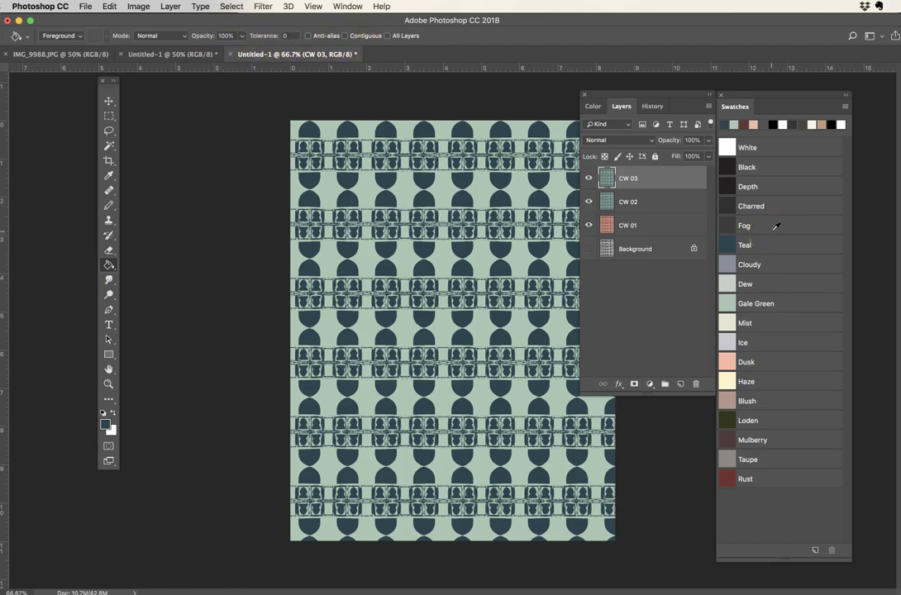
{"action": "left_click", "coordinate": [751, 327]}
{"action": "left_click", "coordinate": [731, 323]}
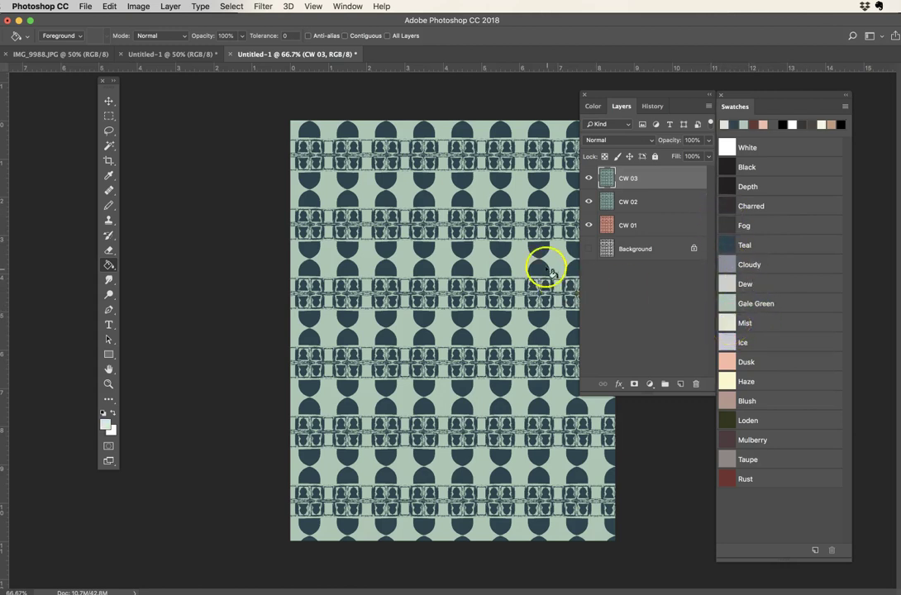
{"action": "left_click", "coordinate": [518, 257]}
{"action": "left_click", "coordinate": [727, 400]}
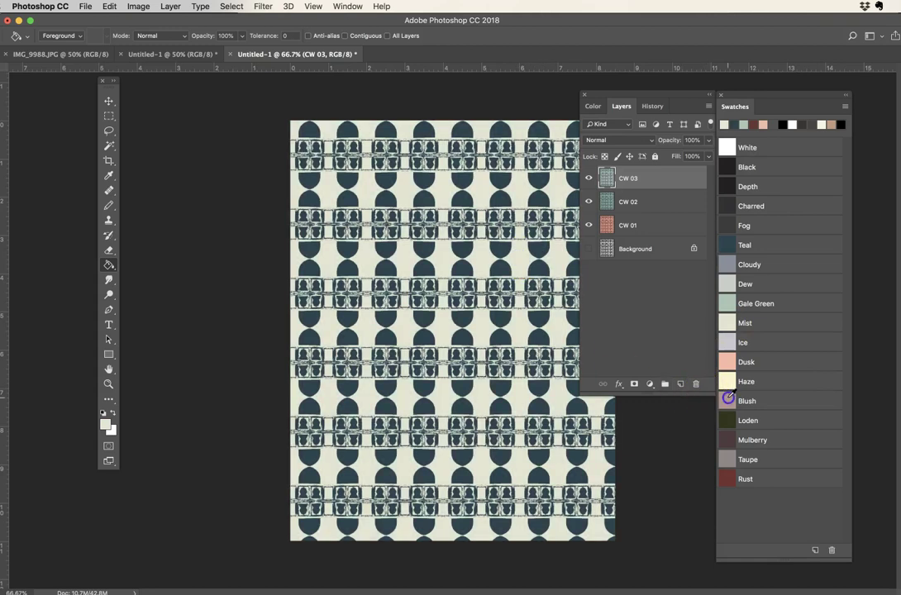
{"action": "left_click", "coordinate": [539, 338]}
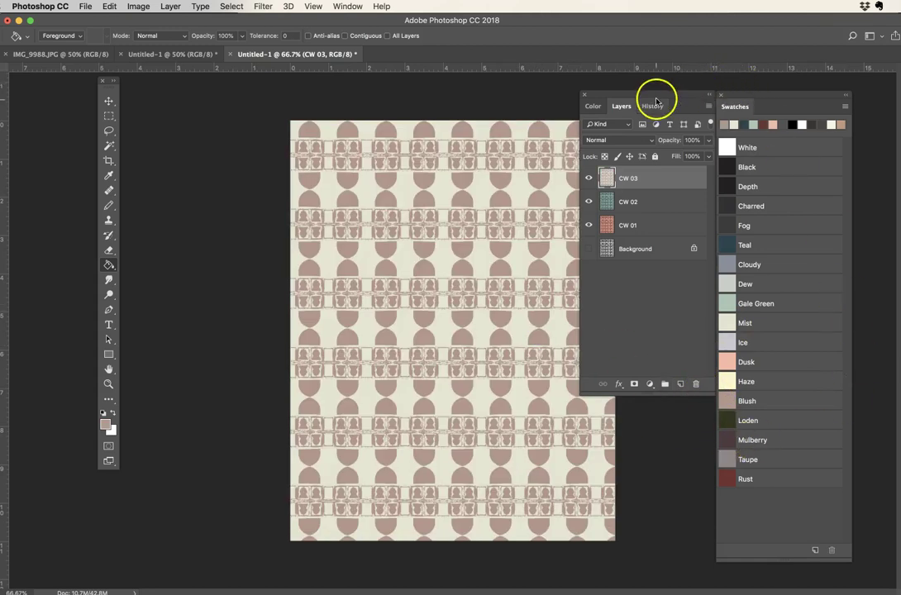
Toggle CW 03 and CW 02 visibility off and back on to compare the colourways
{"action": "left_click_drag", "start_coordinate": [660, 94], "coordinate": [653, 101]}
{"action": "left_click", "coordinate": [582, 185]}
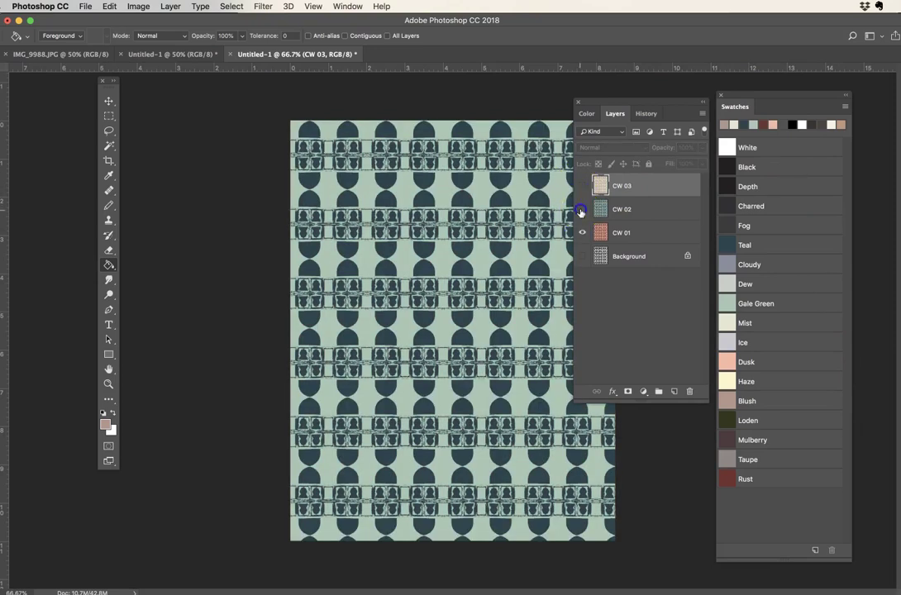
{"action": "left_click", "coordinate": [582, 209]}
{"action": "left_click", "coordinate": [582, 209]}
{"action": "left_click", "coordinate": [582, 186]}
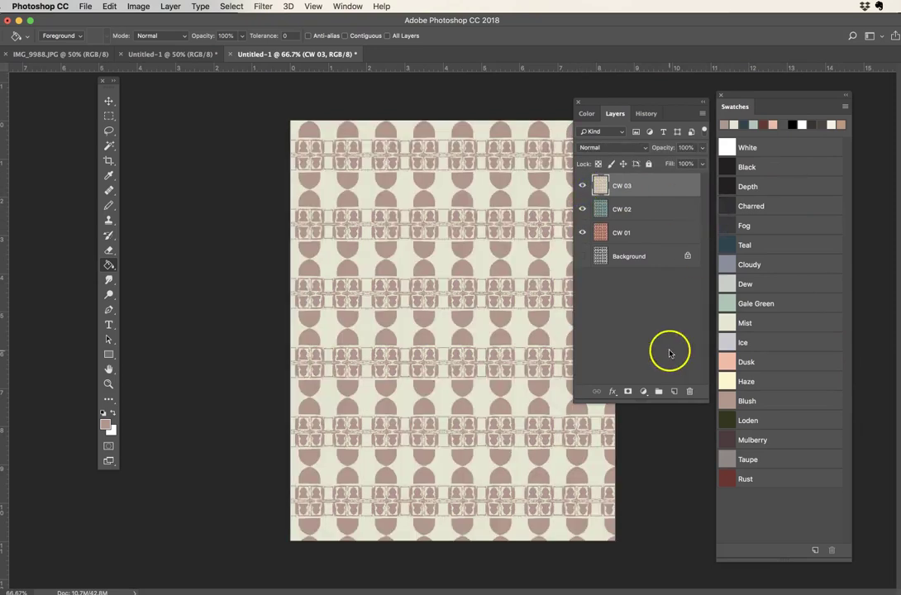
{"action": "left_click_drag", "start_coordinate": [673, 101], "coordinate": [637, 95]}
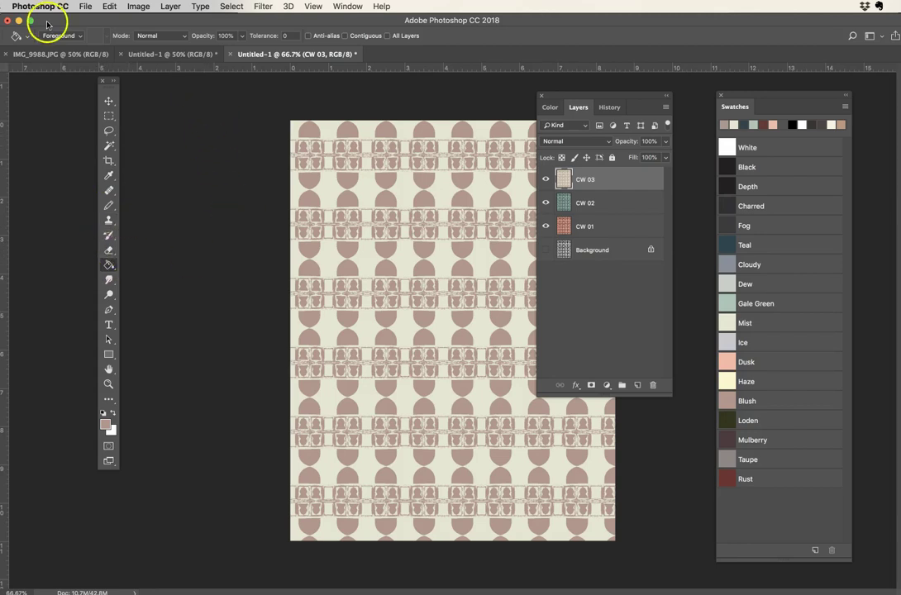
{"action": "left_click", "coordinate": [87, 6]}
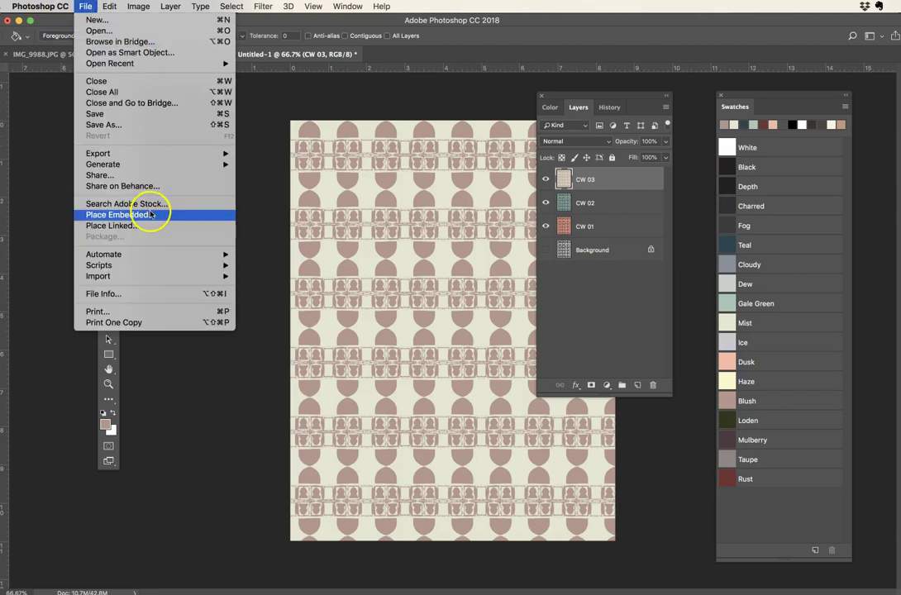
{"action": "mouse_move", "coordinate": [133, 153]}
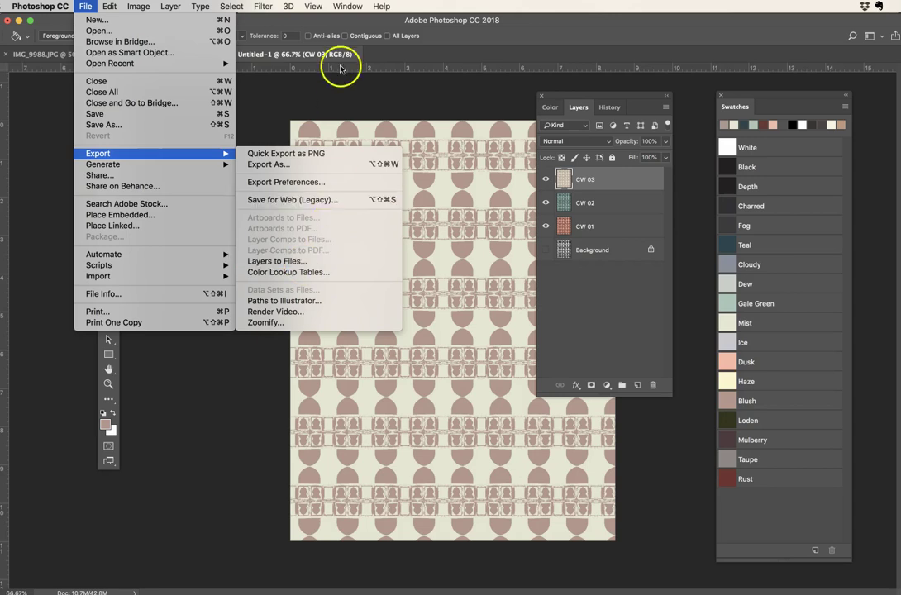
{"action": "left_click", "coordinate": [457, 93]}
{"action": "left_click_drag", "start_coordinate": [636, 98], "coordinate": [718, 93]}
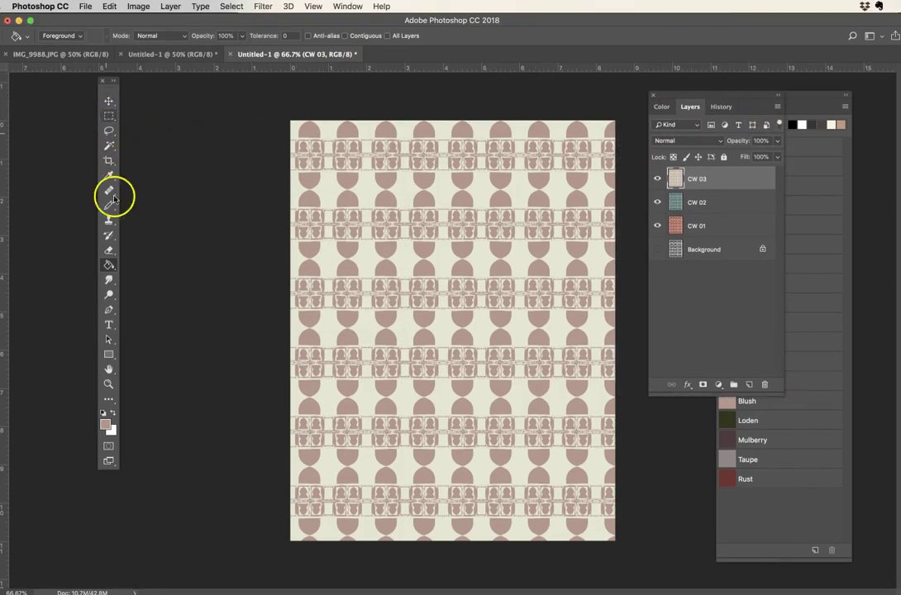
Crop the canvas to a smaller area about 4.535 in wide
{"action": "left_click", "coordinate": [108, 160]}
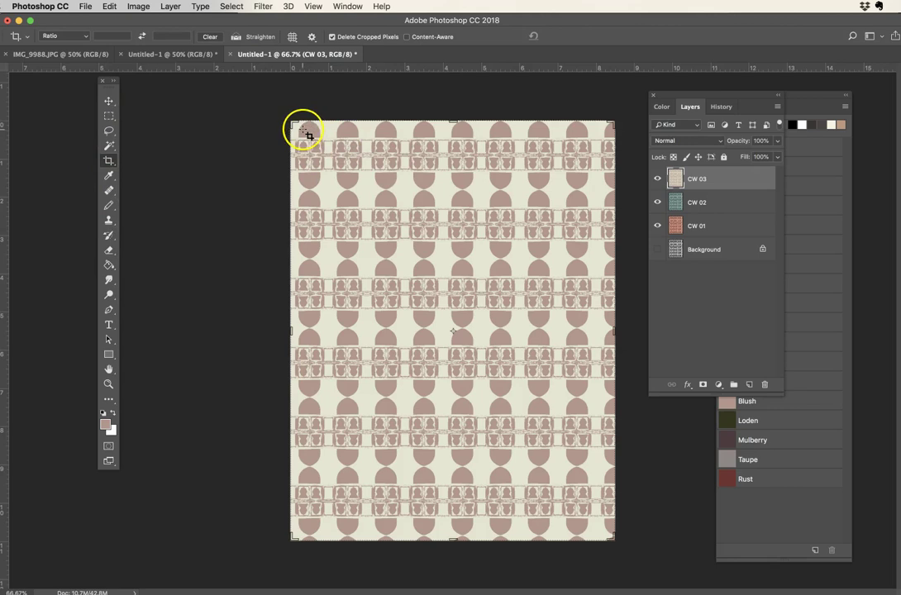
{"action": "left_click_drag", "start_coordinate": [291, 121], "coordinate": [368, 226]}
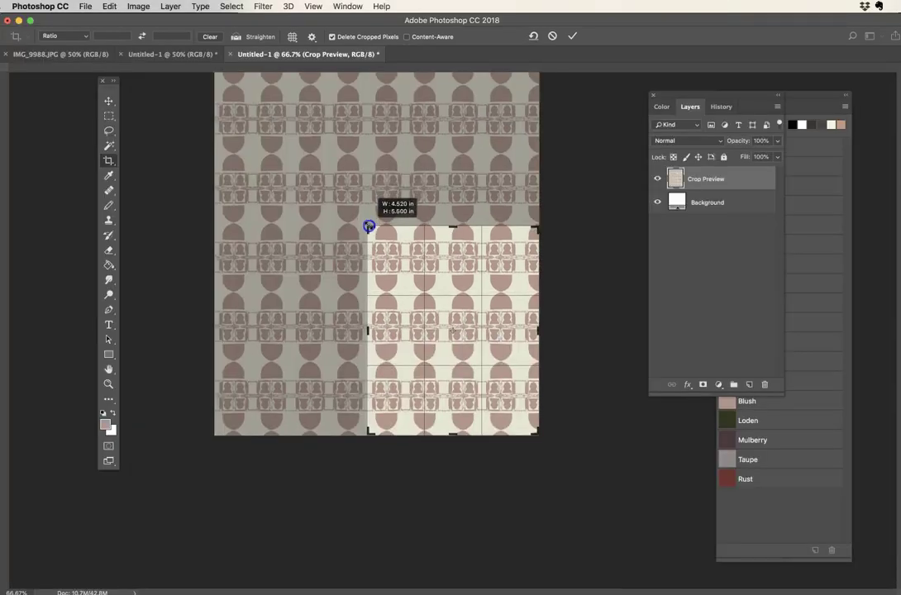
{"action": "left_click_drag", "start_coordinate": [369, 226], "coordinate": [369, 225]}
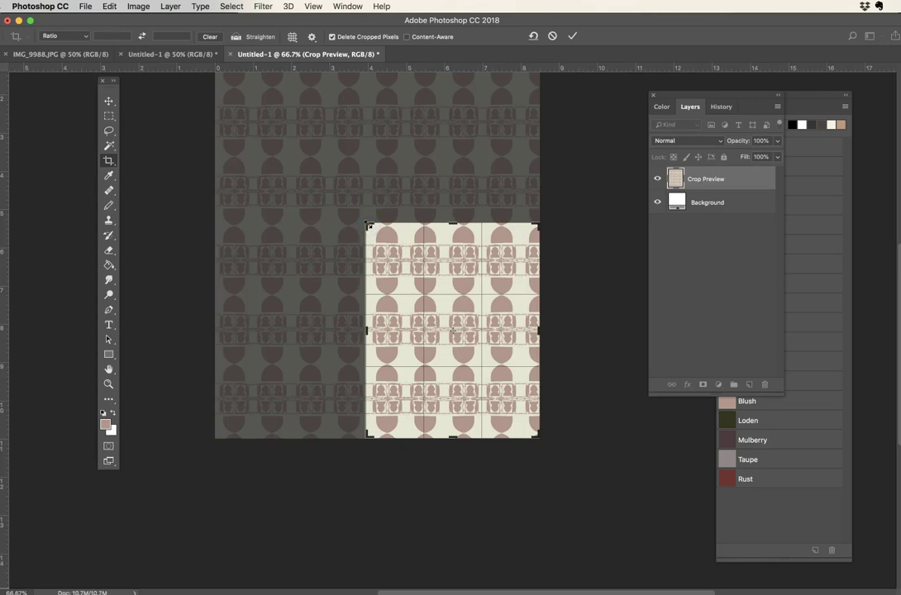
{"action": "key", "text": "Return"}
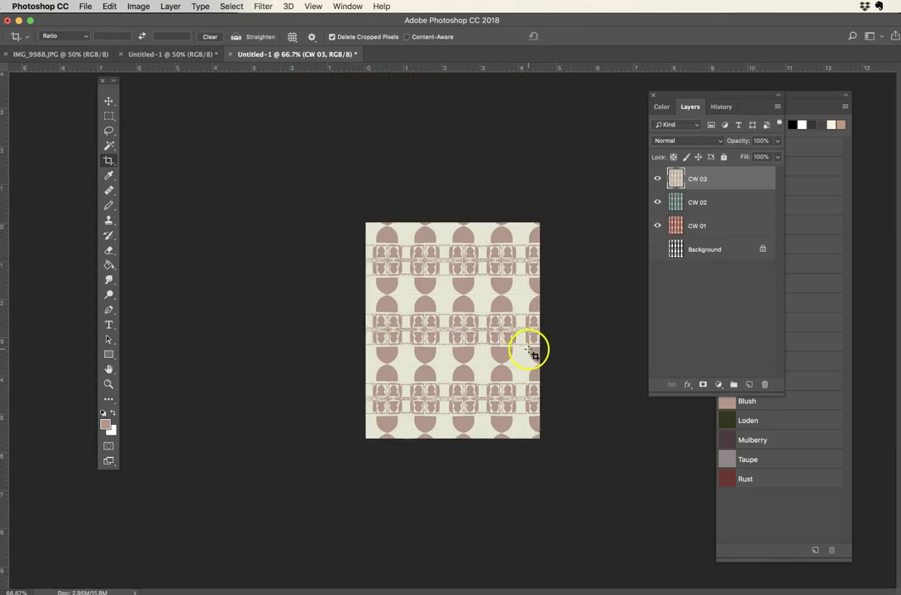
Trim the top and bottom edges of the pattern with a second crop
{"action": "left_click", "coordinate": [461, 326]}
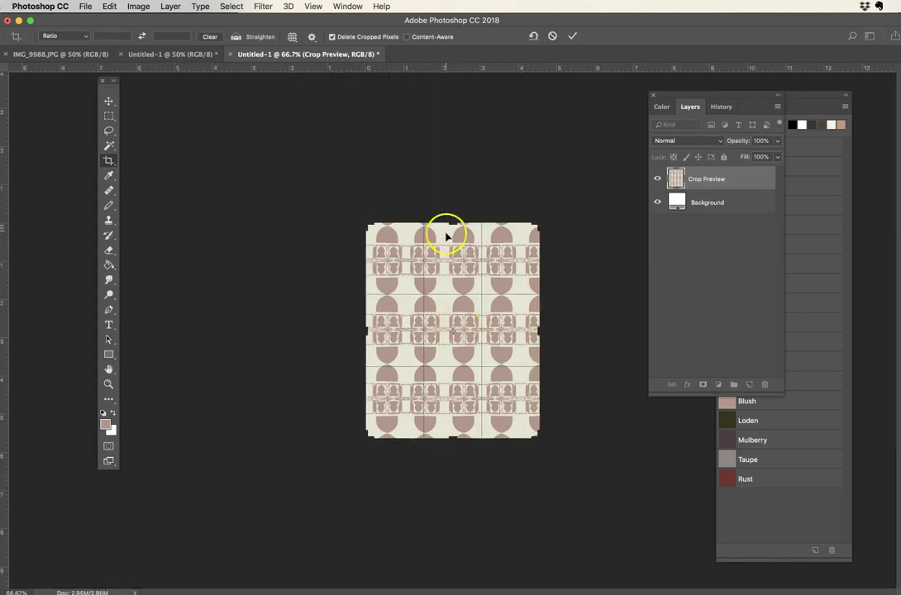
{"action": "left_click_drag", "start_coordinate": [452, 227], "coordinate": [452, 225]}
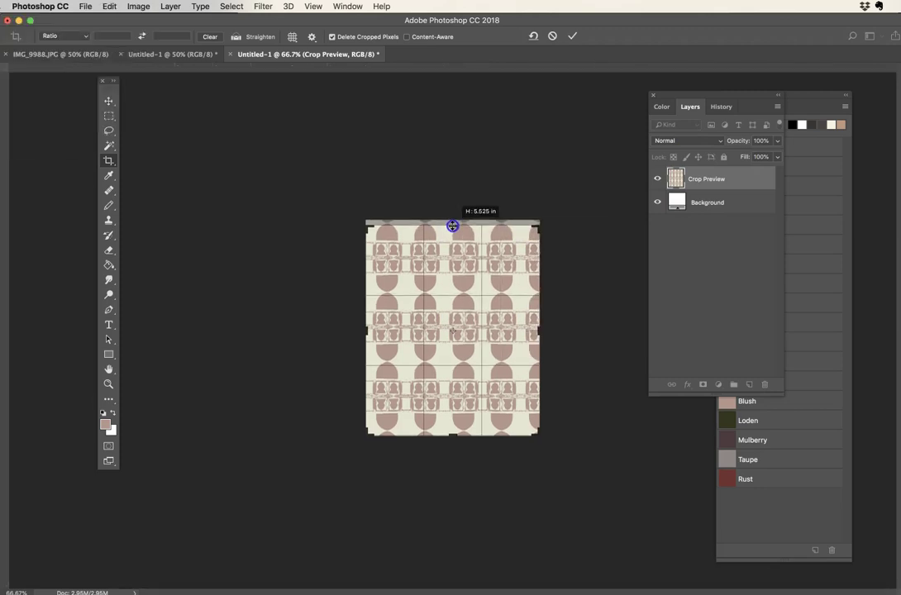
{"action": "key", "text": "super+r"}
{"action": "left_click_drag", "start_coordinate": [454, 435], "coordinate": [455, 431]}
{"action": "key", "text": "Return"}
{"action": "left_click", "coordinate": [635, 432]}
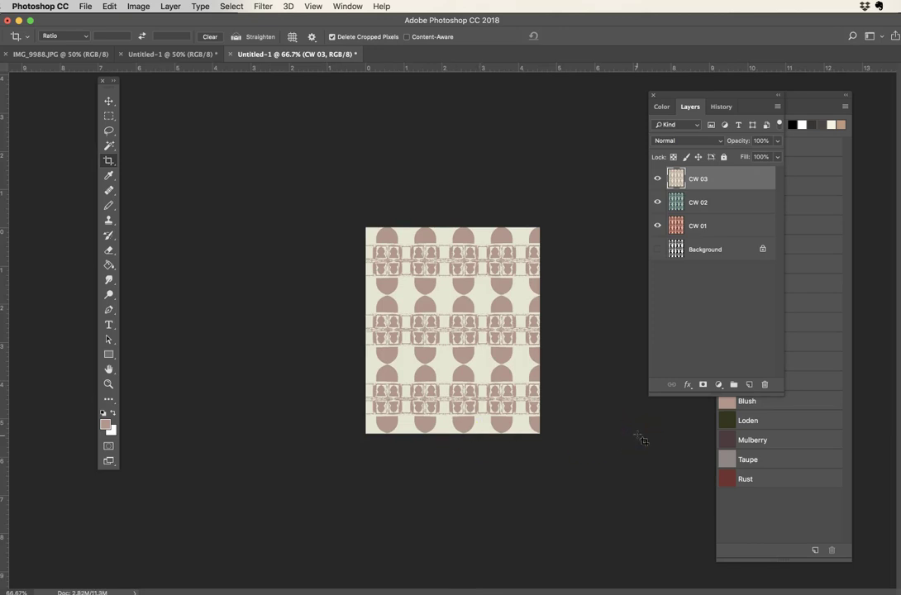
Dismiss the export options without exporting and show the History panel of edits
{"action": "left_click", "coordinate": [85, 7]}
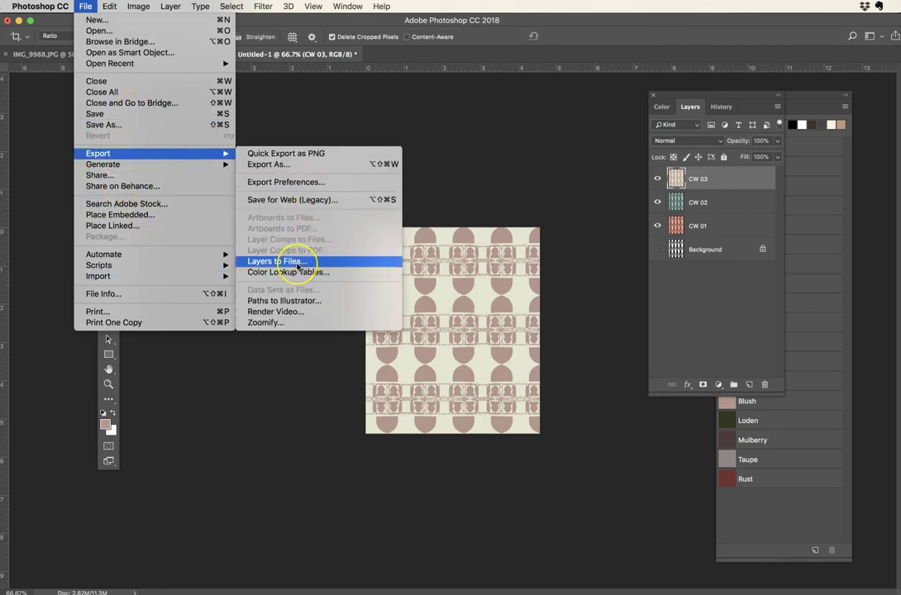
{"action": "left_click", "coordinate": [754, 291]}
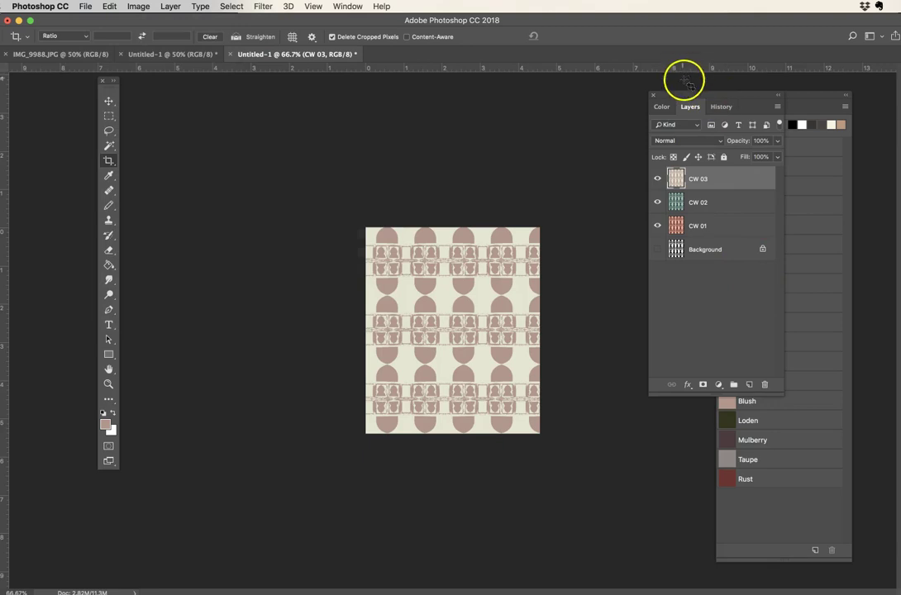
{"action": "left_click_drag", "start_coordinate": [722, 98], "coordinate": [679, 91]}
{"action": "left_click", "coordinate": [680, 106]}
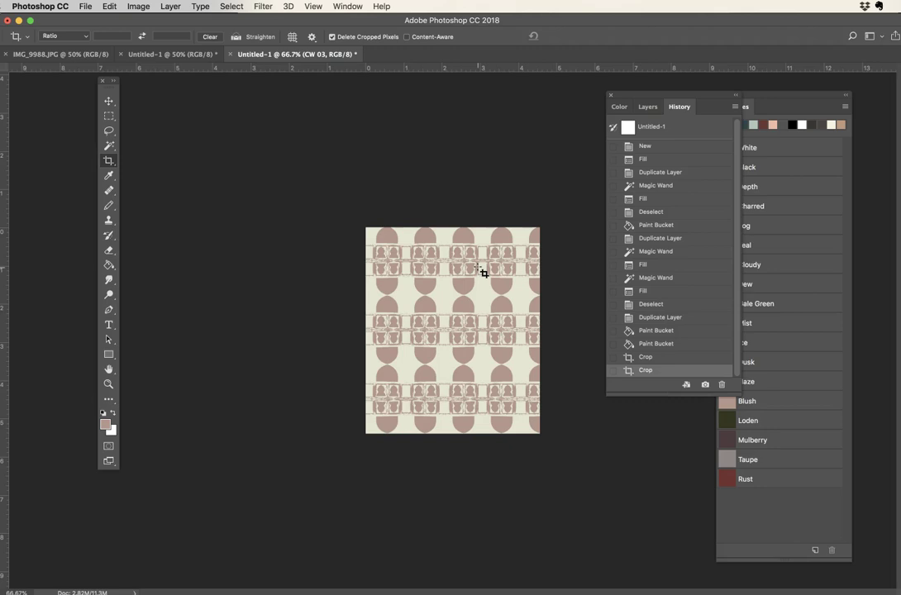
Compare the uncropped state in History, restore the crop, and start Export Layers to Files
{"action": "left_click", "coordinate": [653, 343]}
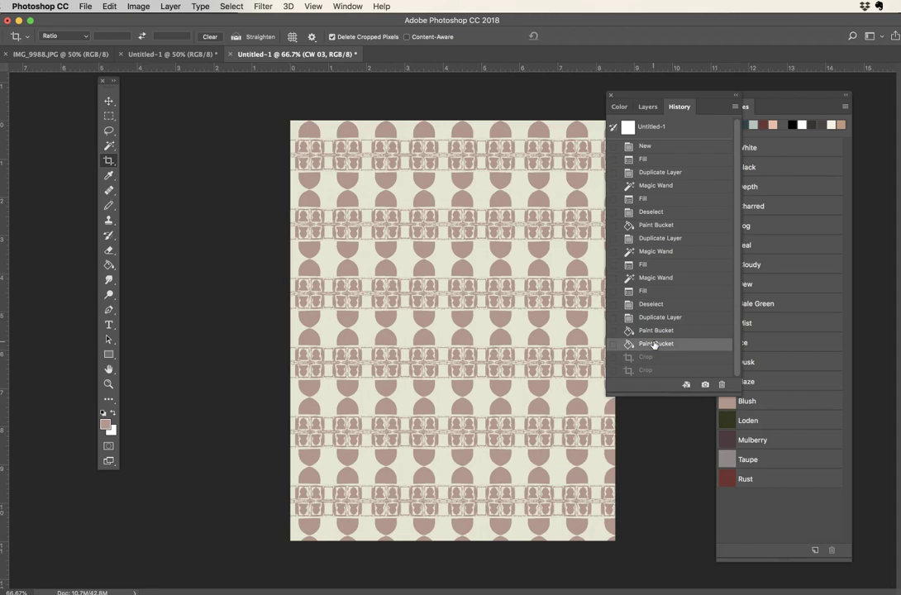
{"action": "left_click", "coordinate": [657, 370]}
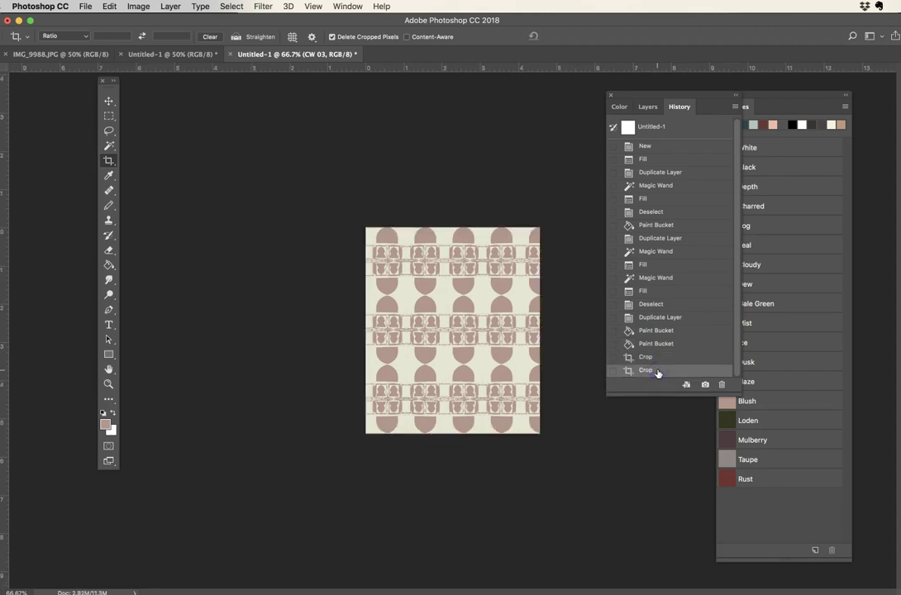
{"action": "left_click", "coordinate": [85, 6]}
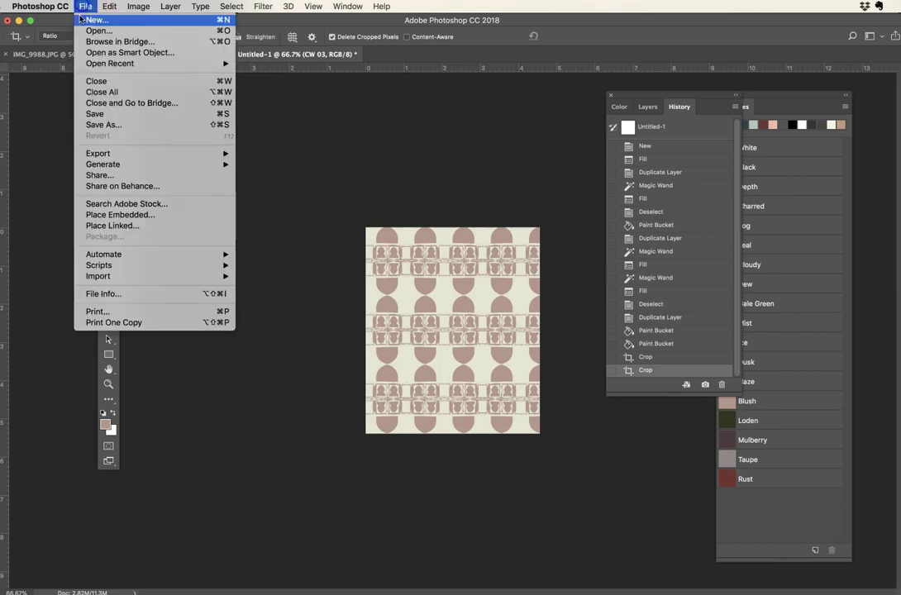
{"action": "mouse_move", "coordinate": [99, 153]}
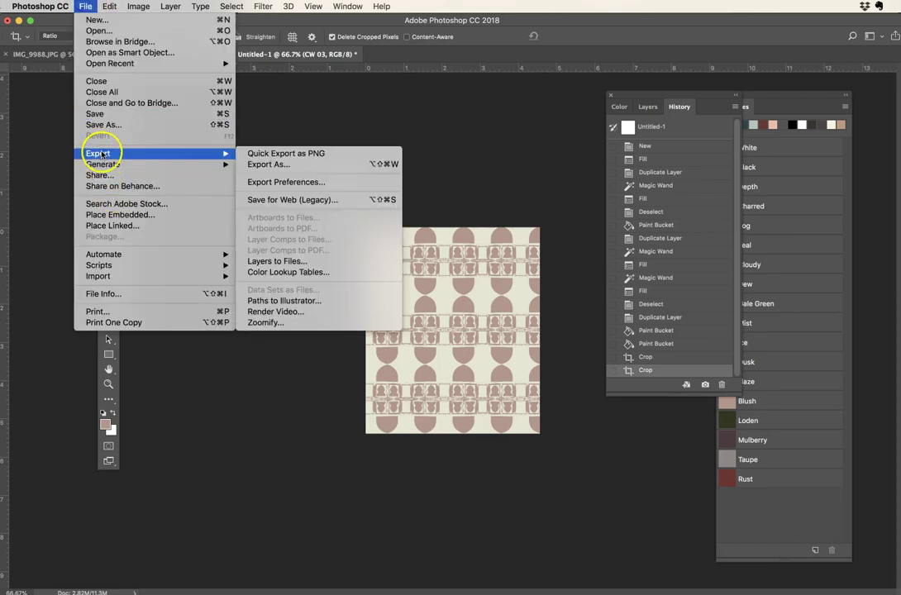
{"action": "left_click", "coordinate": [294, 265]}
{"action": "left_click_drag", "start_coordinate": [557, 211], "coordinate": [519, 200]}
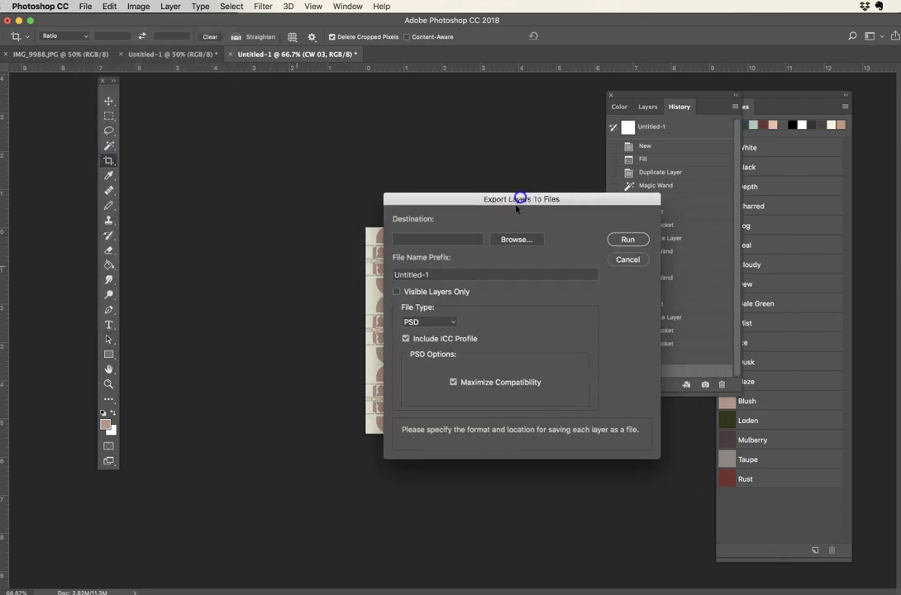
Create a new Arches Print CW folder inside Repeats PS as the export destination
{"action": "left_click", "coordinate": [529, 240]}
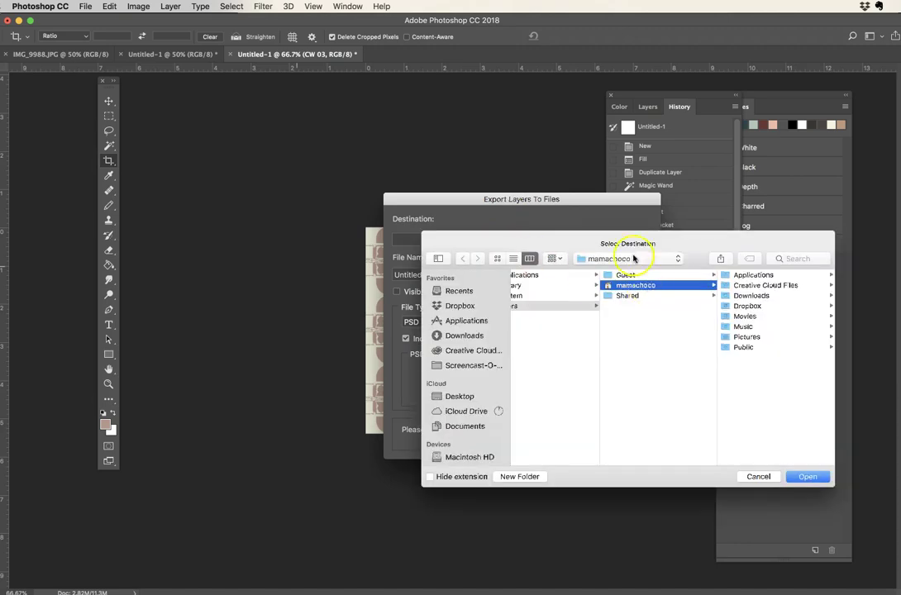
{"action": "left_click", "coordinate": [460, 396]}
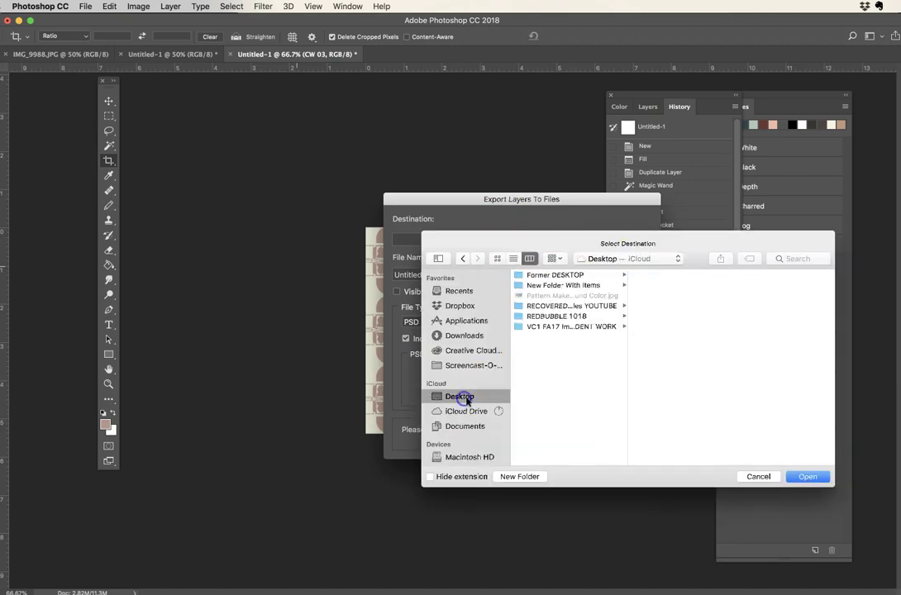
{"action": "left_click", "coordinate": [560, 286]}
{"action": "scroll", "coordinate": [698, 409], "scroll_direction": "down", "scroll_amount": 5}
{"action": "left_click", "coordinate": [674, 433]}
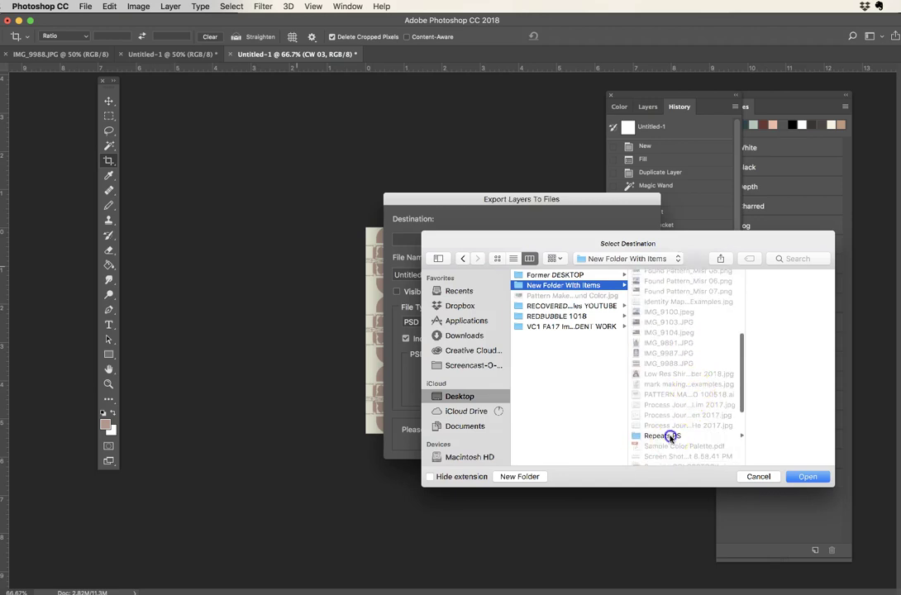
{"action": "left_click", "coordinate": [519, 476]}
{"action": "key", "text": "BackSpace"}
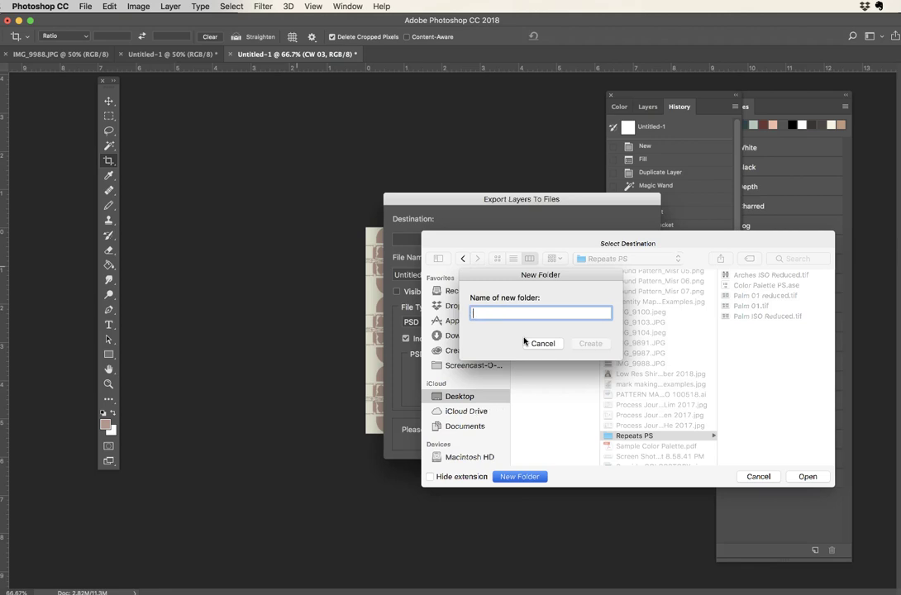
{"action": "type", "text": "Arches Print CW"}
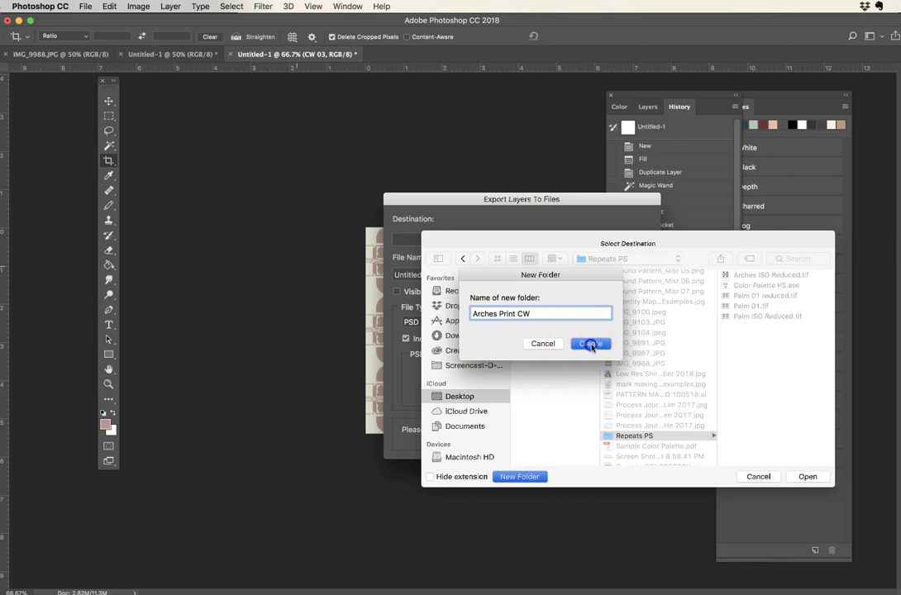
{"action": "left_click", "coordinate": [590, 343]}
{"action": "left_click", "coordinate": [807, 477]}
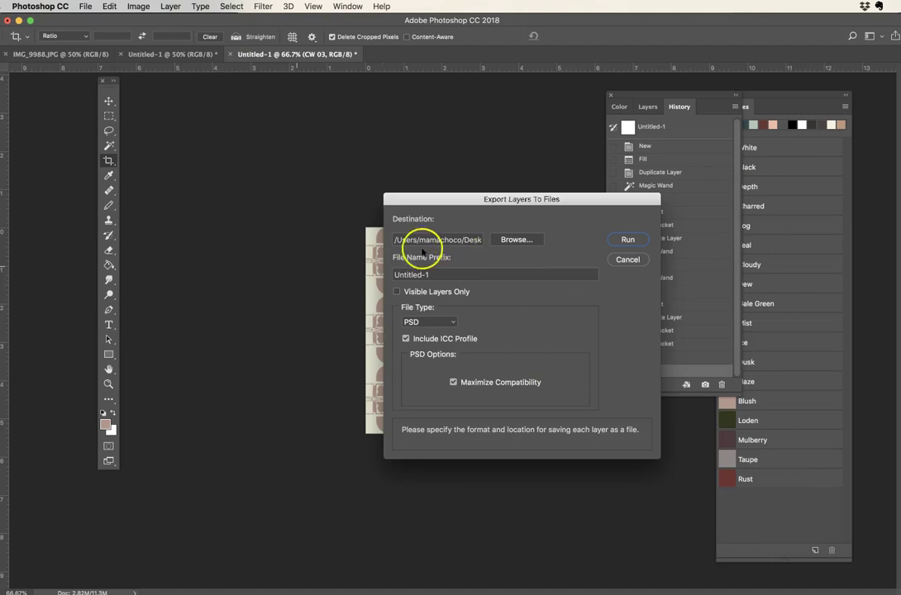
Replace the Untitled-1 file name prefix with CW
{"action": "left_click", "coordinate": [444, 275]}
{"action": "left_click_drag", "start_coordinate": [443, 276], "coordinate": [330, 273]}
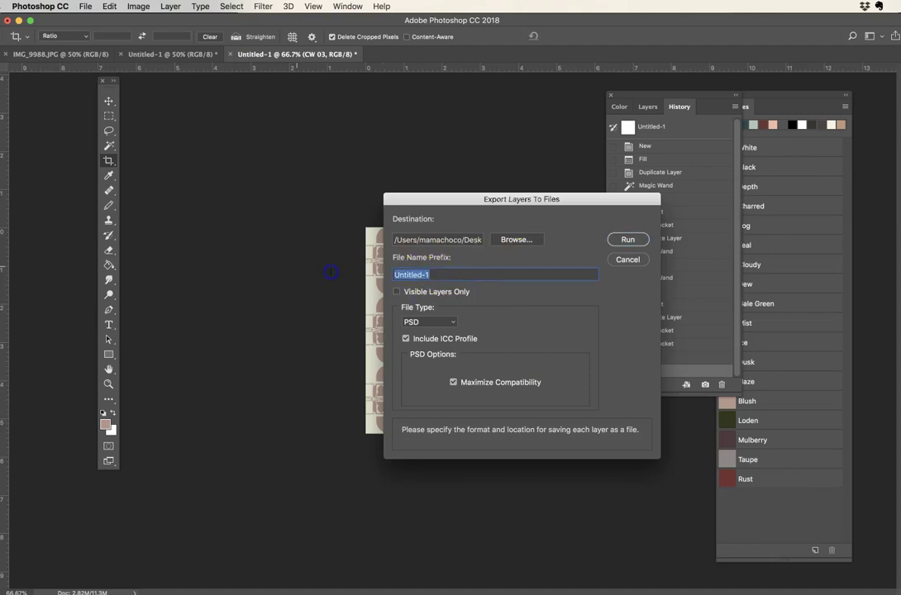
{"action": "type", "text": "CW"}
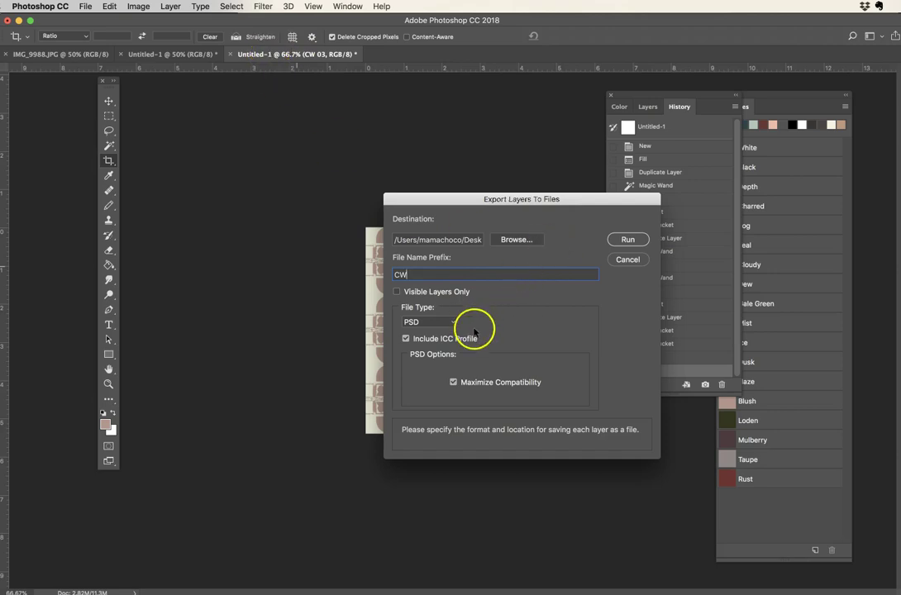
Cancel the layer export and save as layered TIFF 'Arches Print.tif', accepting TIFF options and size warning
{"action": "left_click", "coordinate": [628, 261]}
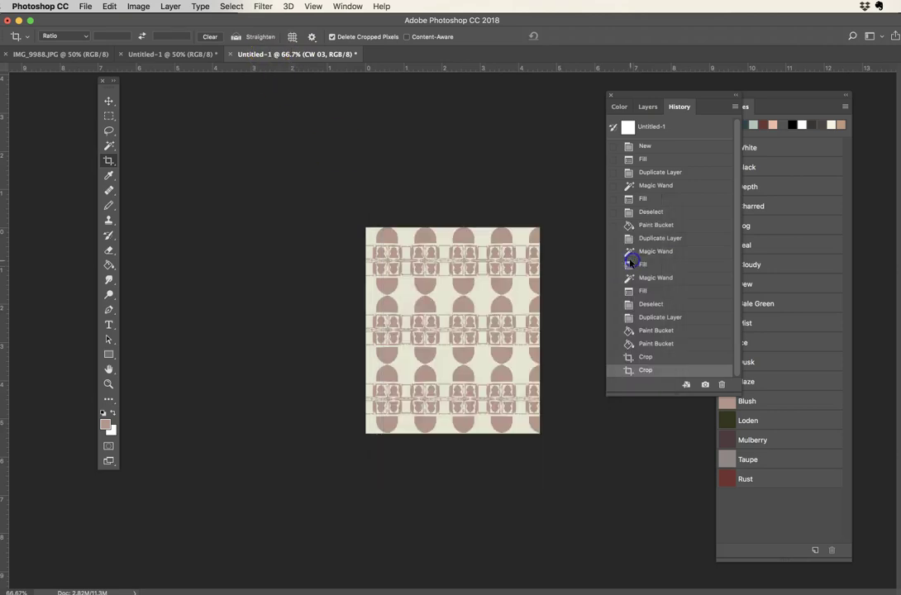
{"action": "key", "text": "super+s"}
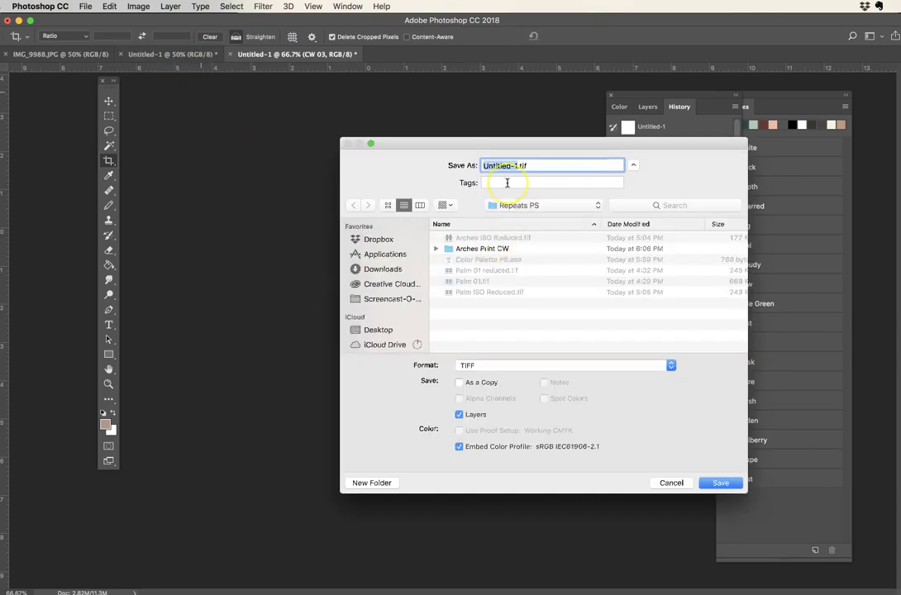
{"action": "type", "text": "Arches Print"}
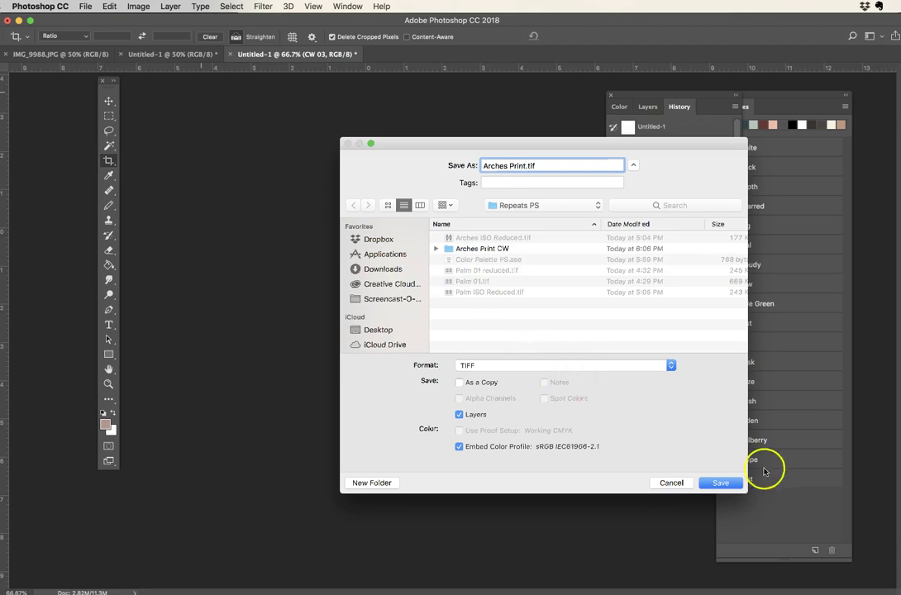
{"action": "left_click", "coordinate": [721, 485]}
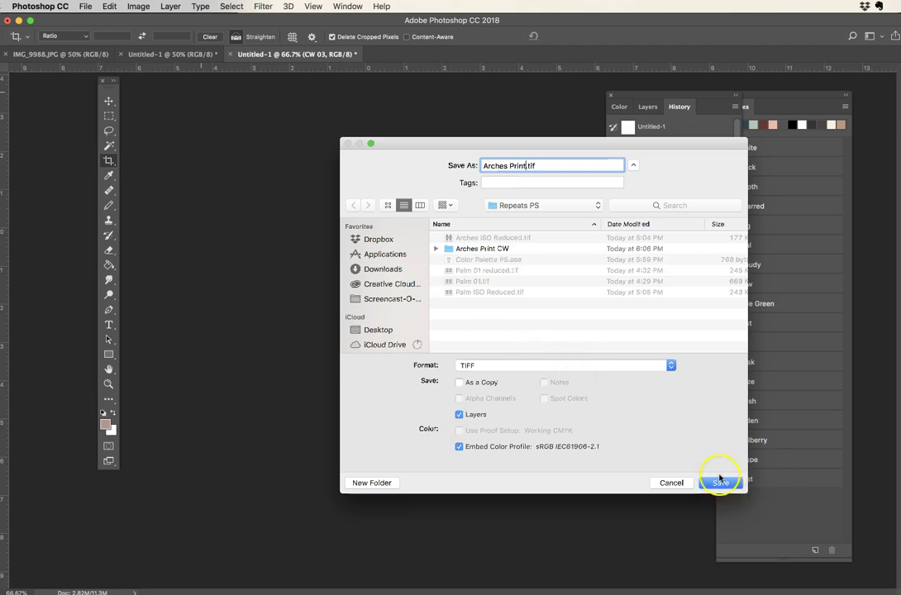
{"action": "left_click", "coordinate": [721, 483]}
{"action": "left_click", "coordinate": [708, 237]}
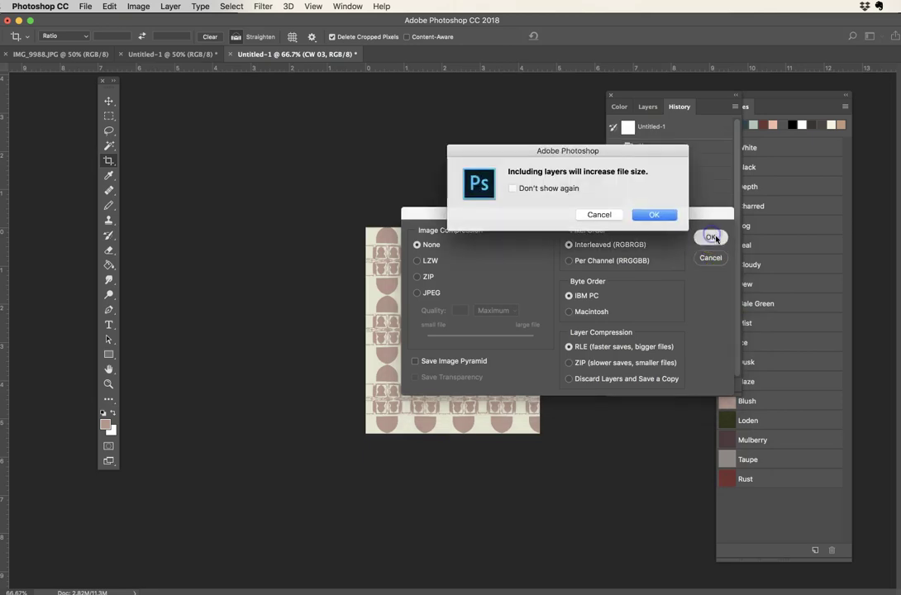
{"action": "left_click", "coordinate": [652, 214]}
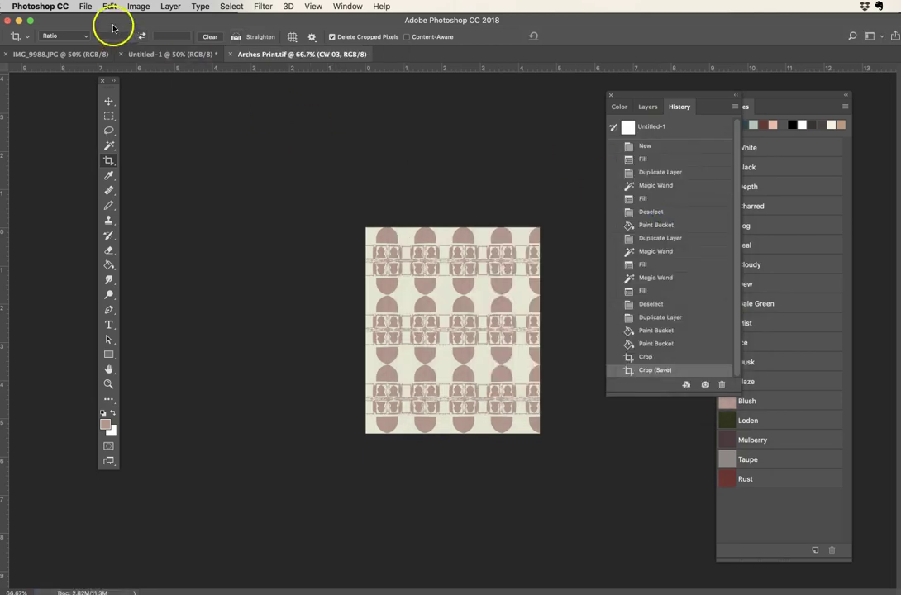
Run Export Layers to Files with file name prefix CW and file type TIFF
{"action": "left_click", "coordinate": [85, 7]}
{"action": "mouse_move", "coordinate": [161, 154]}
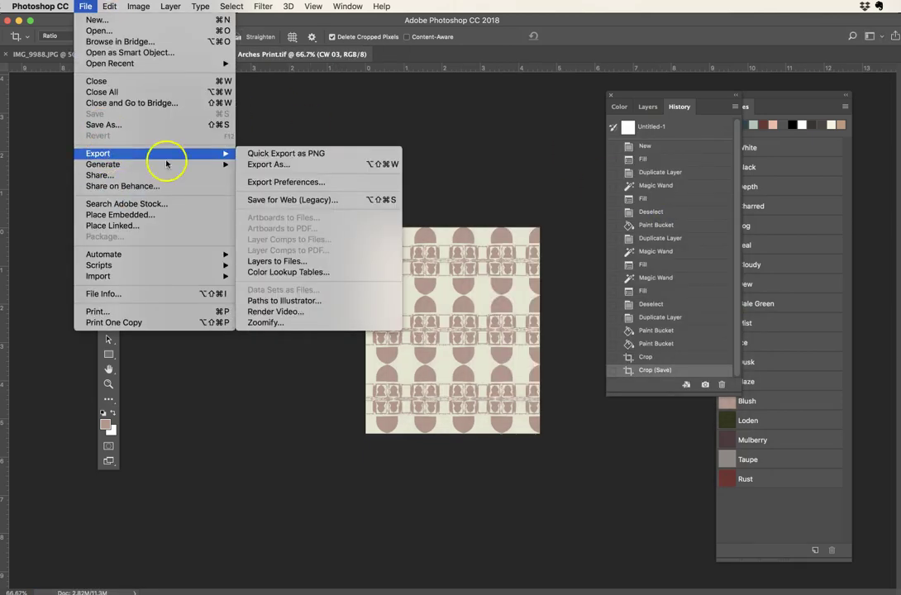
{"action": "left_click", "coordinate": [291, 261]}
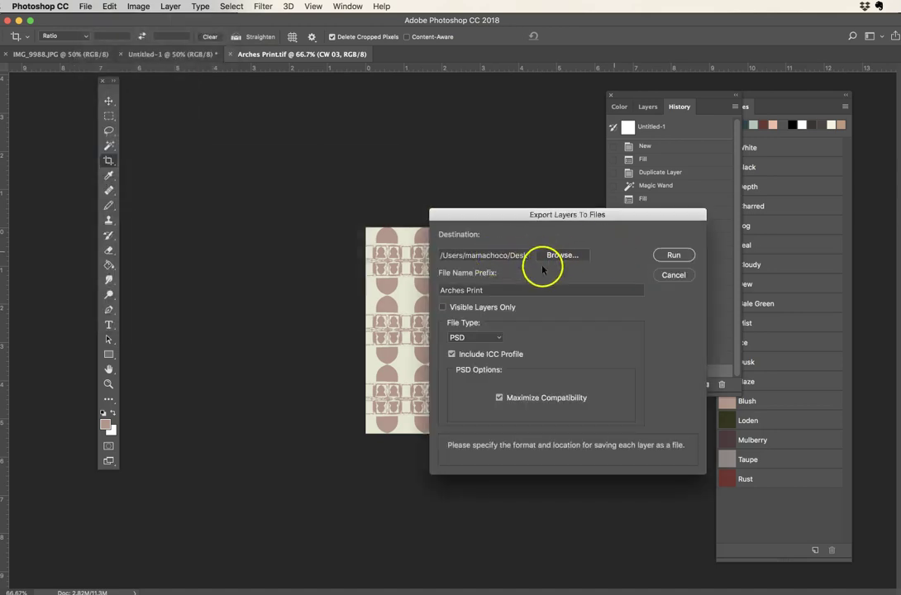
{"action": "left_click", "coordinate": [498, 288]}
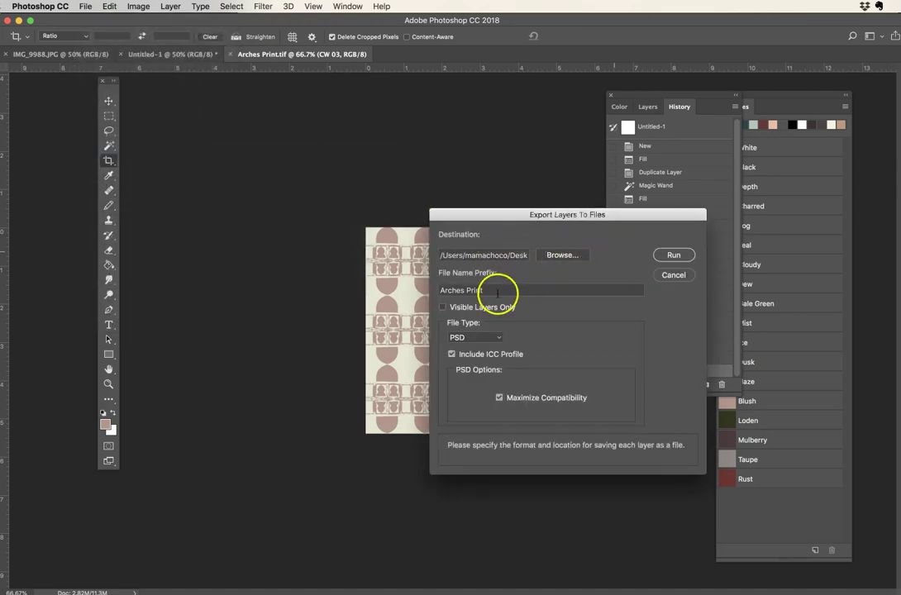
{"action": "left_click_drag", "start_coordinate": [494, 289], "coordinate": [368, 278]}
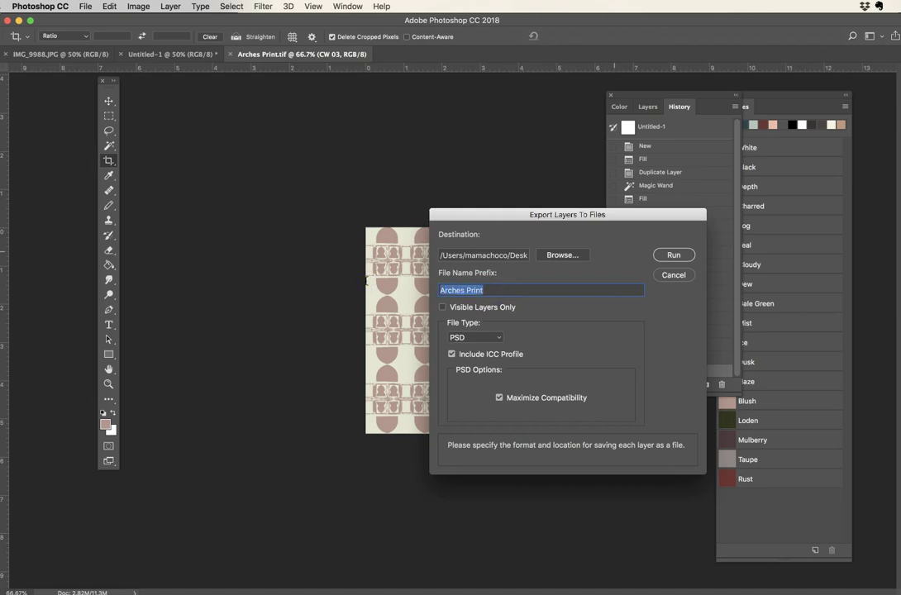
{"action": "type", "text": "CW"}
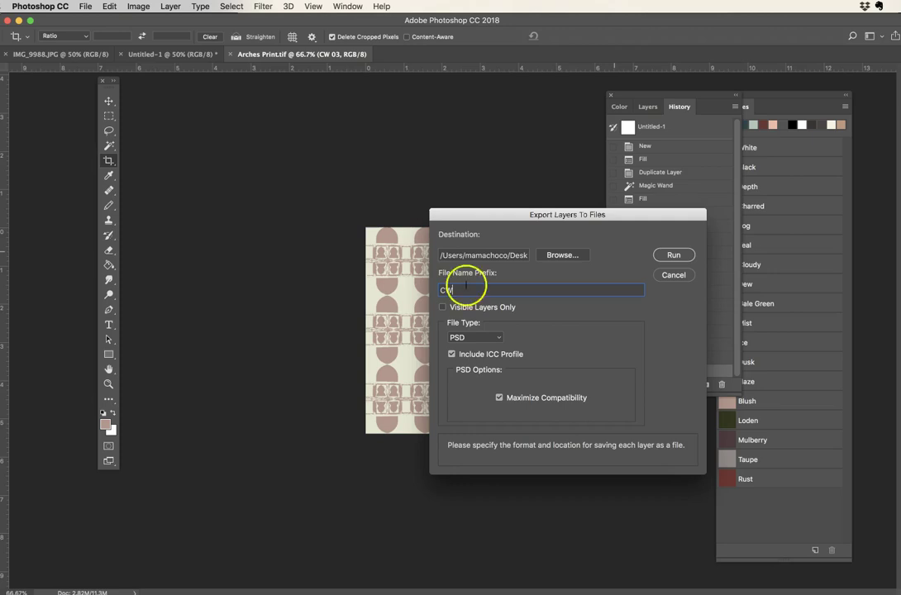
{"action": "left_click", "coordinate": [475, 337]}
{"action": "left_click", "coordinate": [457, 395]}
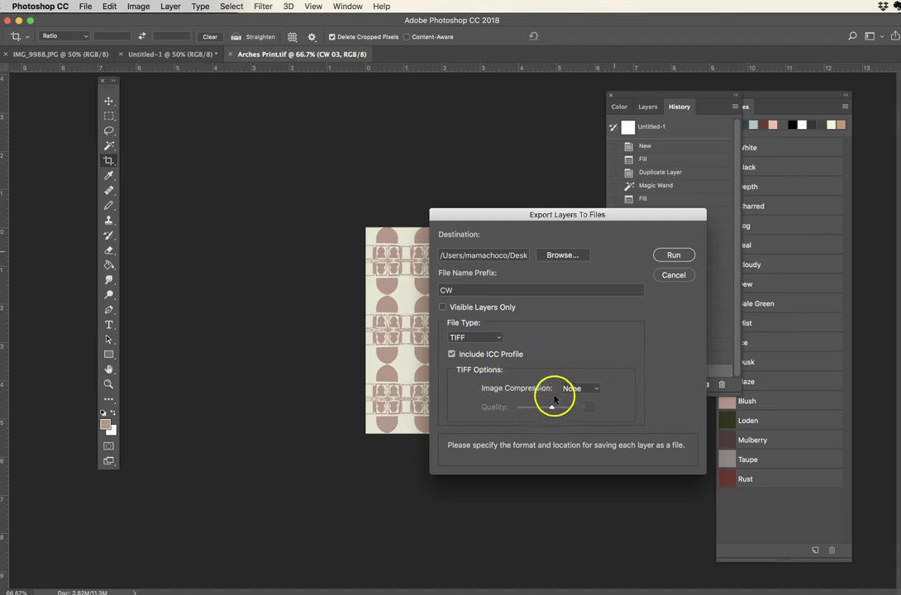
{"action": "left_click", "coordinate": [676, 255]}
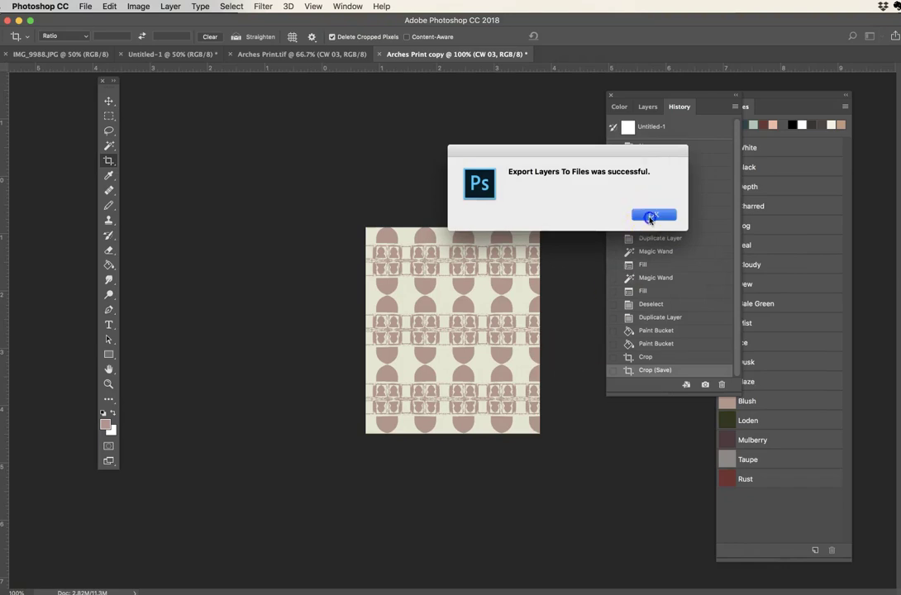
Dismiss the export alert, preview each file in Arches Print CW, and open CW_0000_CW 03.tif
{"action": "left_click", "coordinate": [639, 216]}
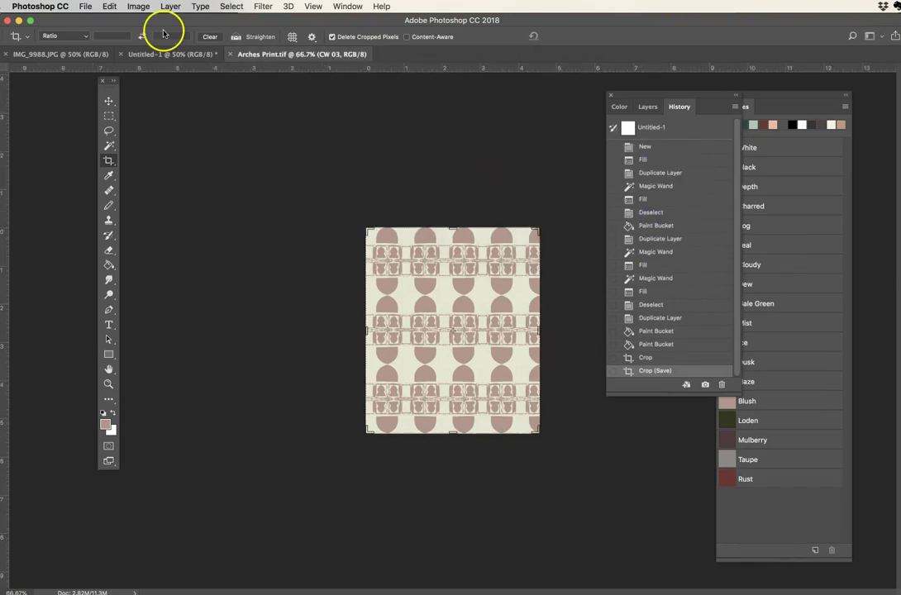
{"action": "left_click", "coordinate": [85, 6]}
{"action": "left_click", "coordinate": [91, 32]}
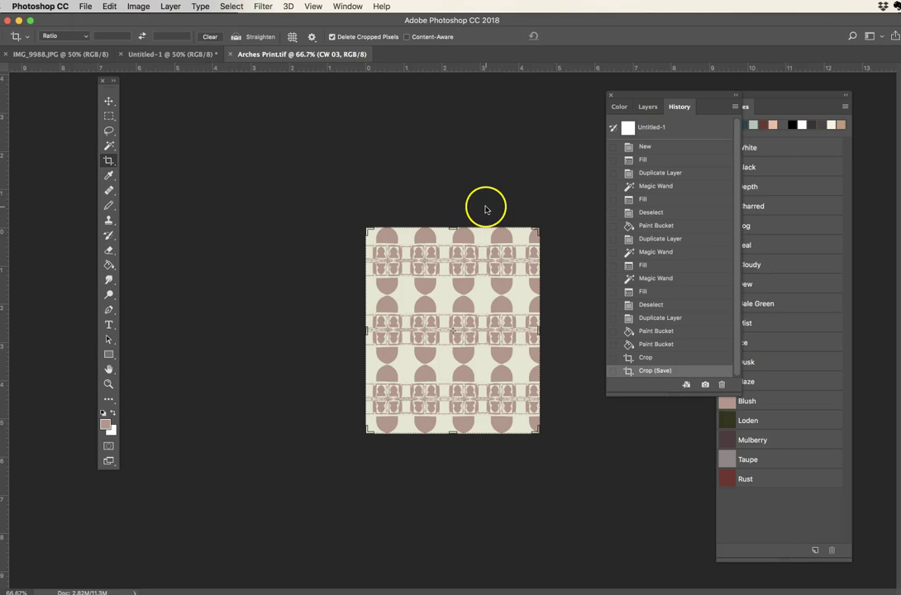
{"action": "left_click", "coordinate": [492, 140]}
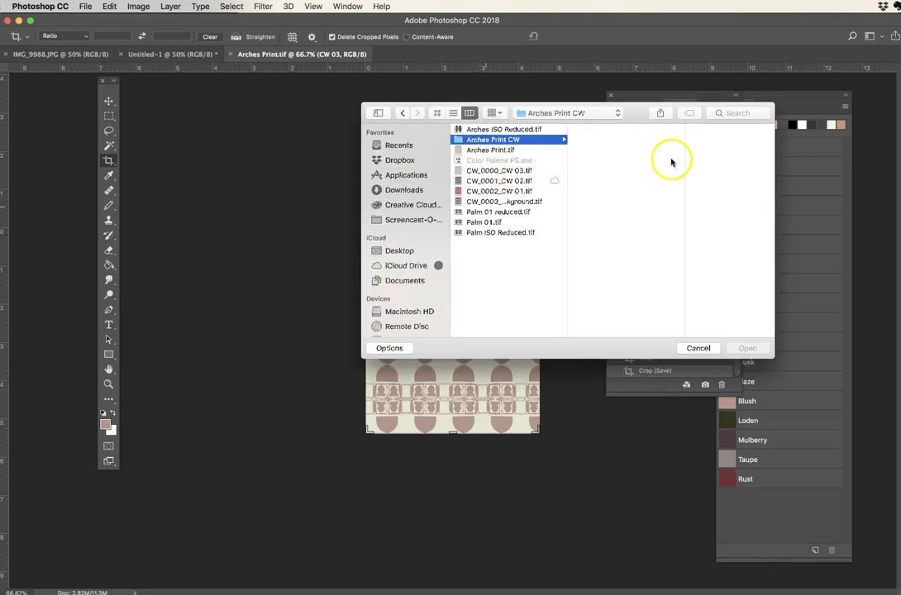
{"action": "left_click", "coordinate": [496, 150]}
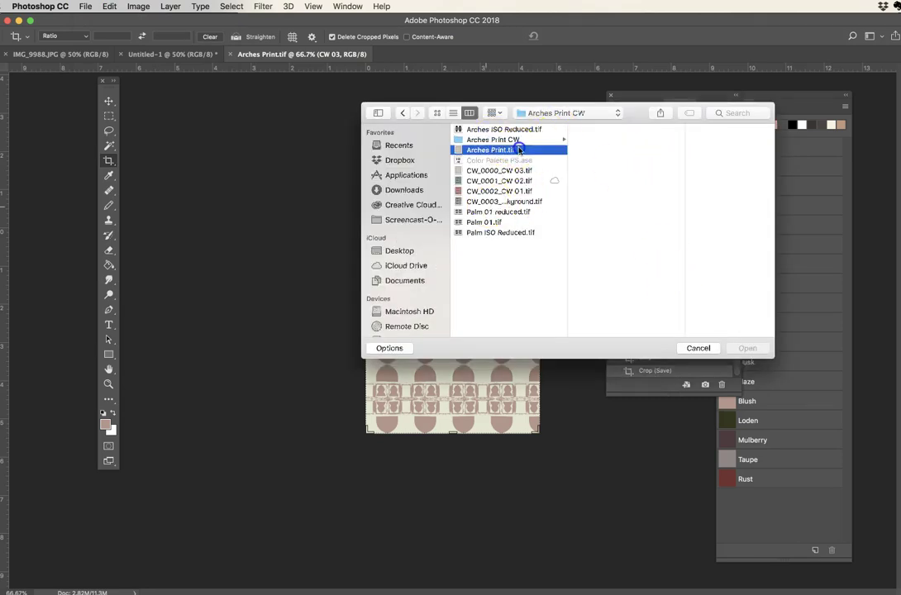
{"action": "left_click", "coordinate": [506, 171]}
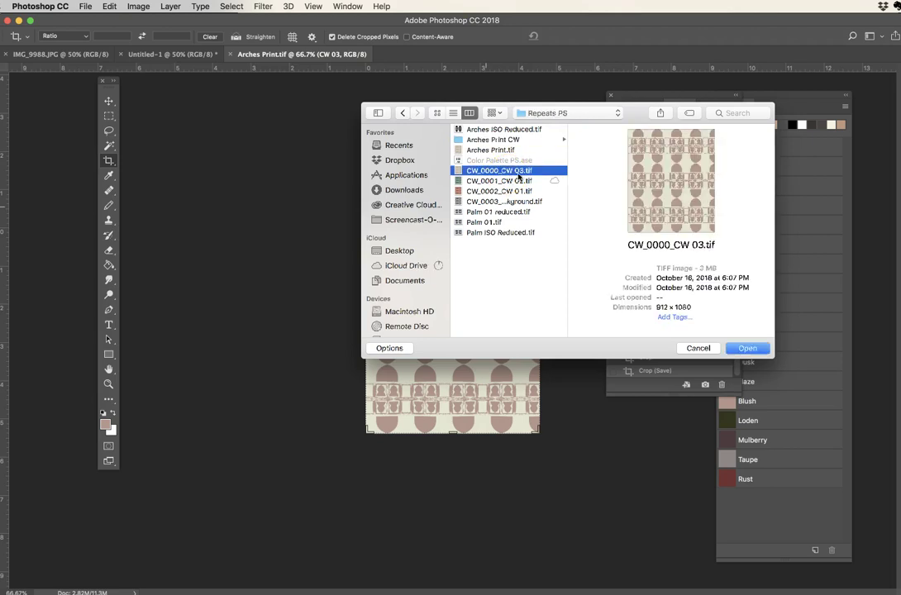
{"action": "left_click", "coordinate": [523, 192]}
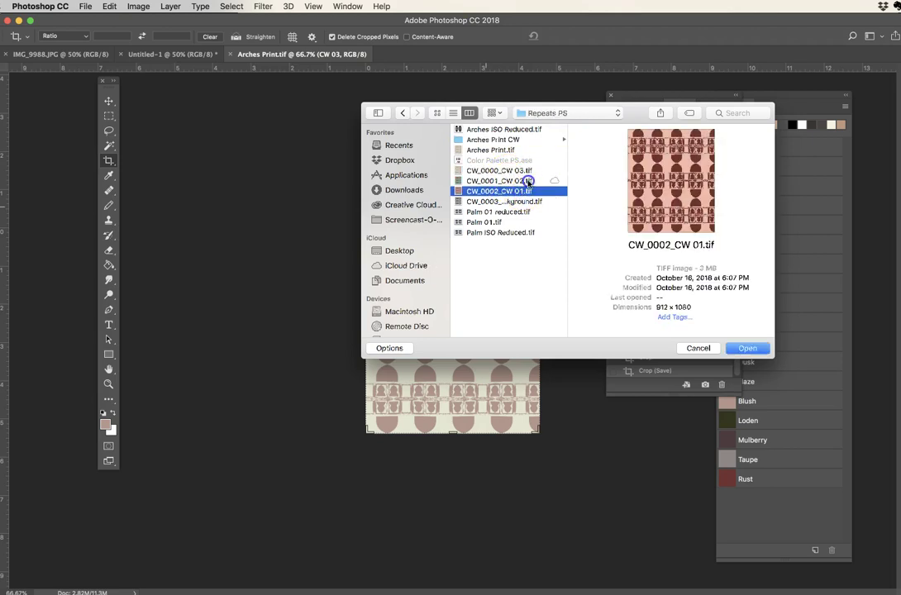
{"action": "left_click", "coordinate": [519, 181]}
{"action": "left_click", "coordinate": [514, 170]}
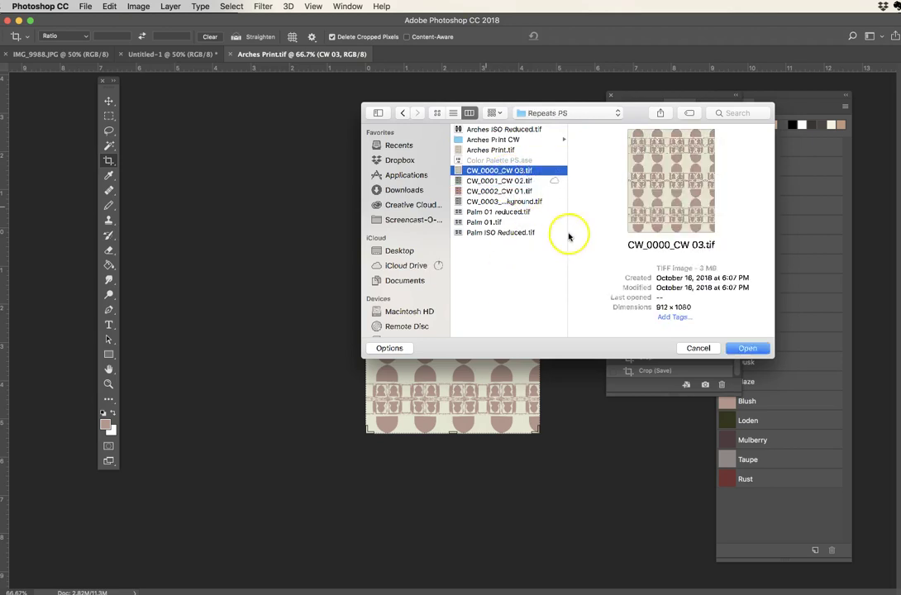
{"action": "left_click", "coordinate": [755, 349]}
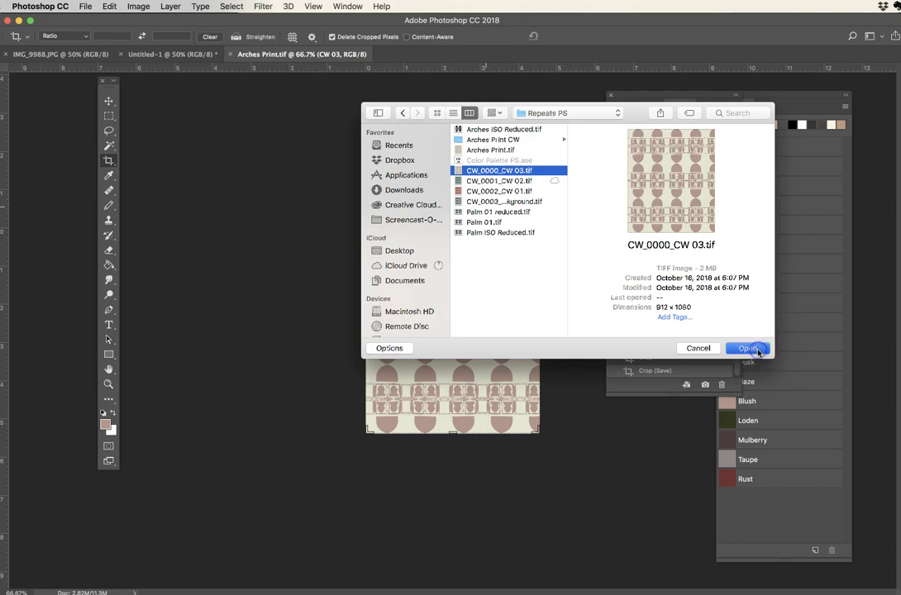